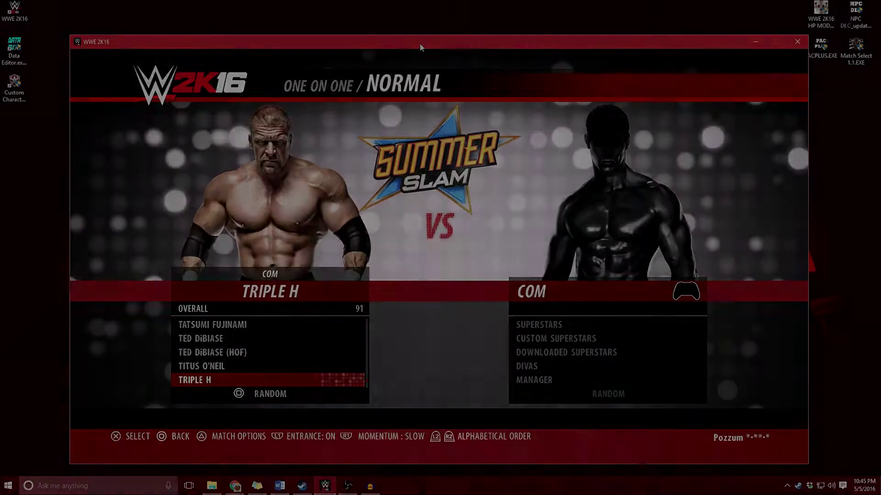
Look through the Superstars roster for the first competitor, ending back at the roster categories
key("Down")
key("Down")
key("Down")
key("Down")
key("Down")
key("Down")
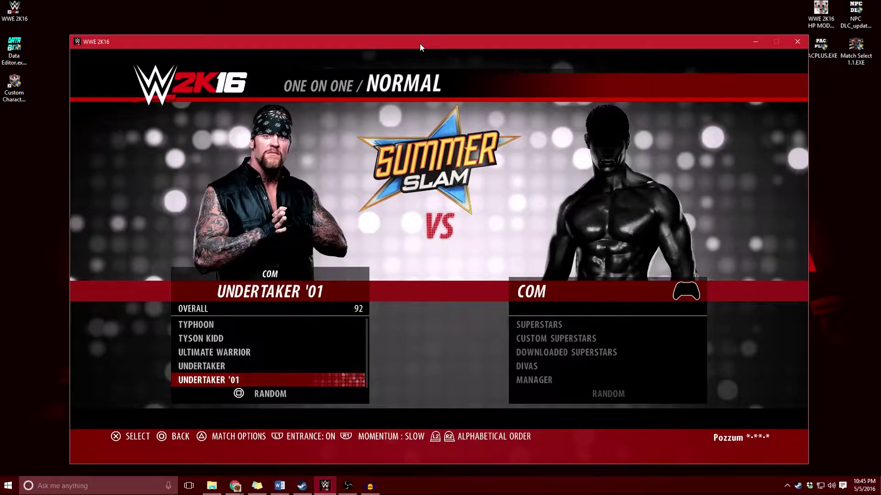
key("Down")
key("Down")
key("Down")
key("Escape")
Open the Custom Superstars roster for the first competitor
key("Down")
key("Down")
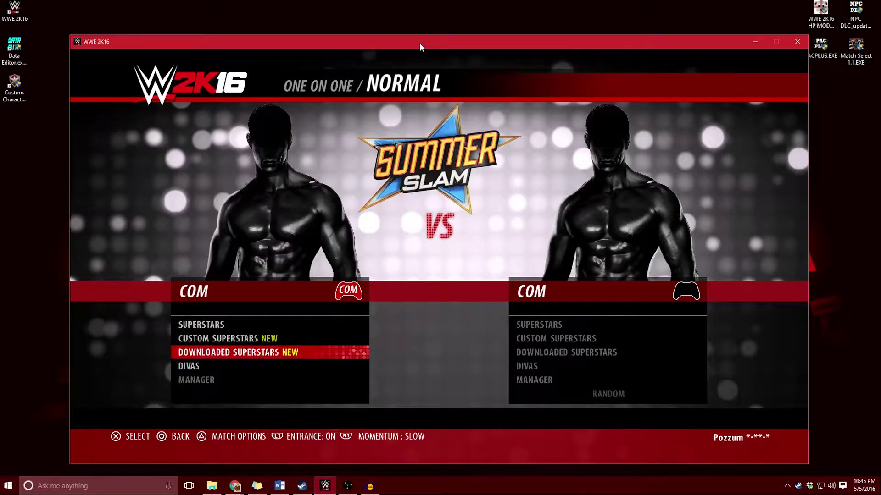
key("Up")
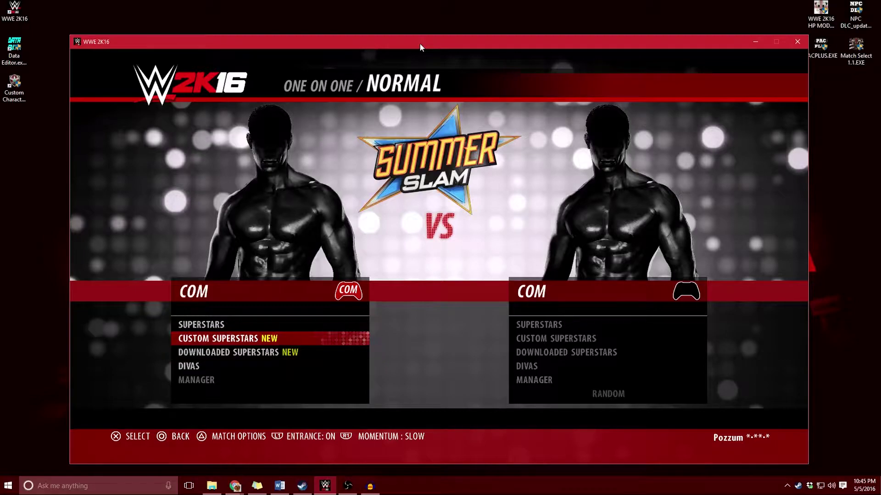
key("Return")
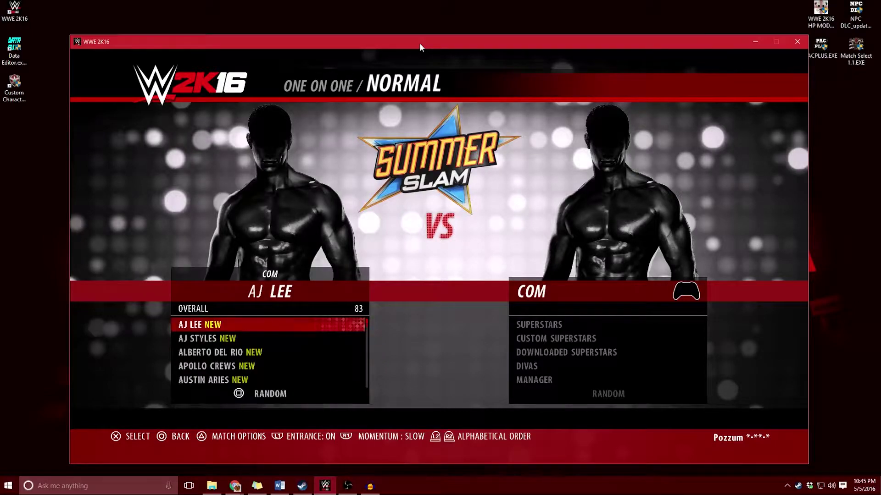
Choose Tommy Dreamer from the custom superstars as the first competitor in the one on one match
key("Down")
key("Down")
key("Down")
key("Down")
key("Down")
key("Down")
key("Down")
key("Down")
key("Down")
key("Down")
key("Down")
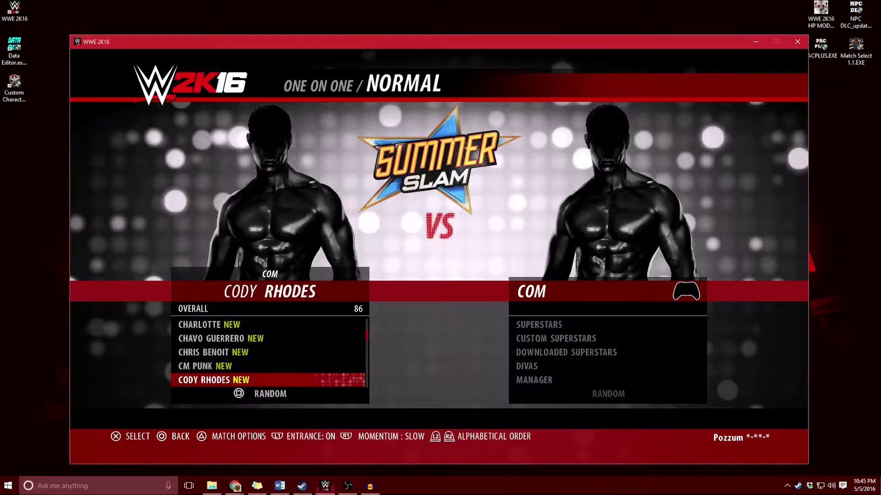
key("Down")
key("Down")
key("Down")
key("Down")
key("Down")
key("Down")
key("Down")
key("Down")
key("Down")
key("Down")
key("Down")
key("Down")
key("Down")
key("Down")
key("Down")
key("Down")
key("Down")
key("Down")
key("Down")
key("Down")
key("Down")
key("Down")
key("Down")
key("Down")
key("Down")
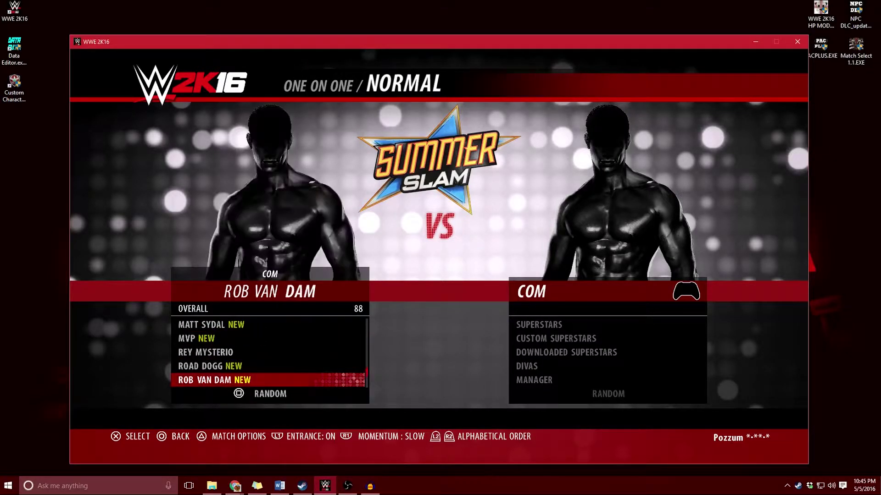
key("Down")
key("Down")
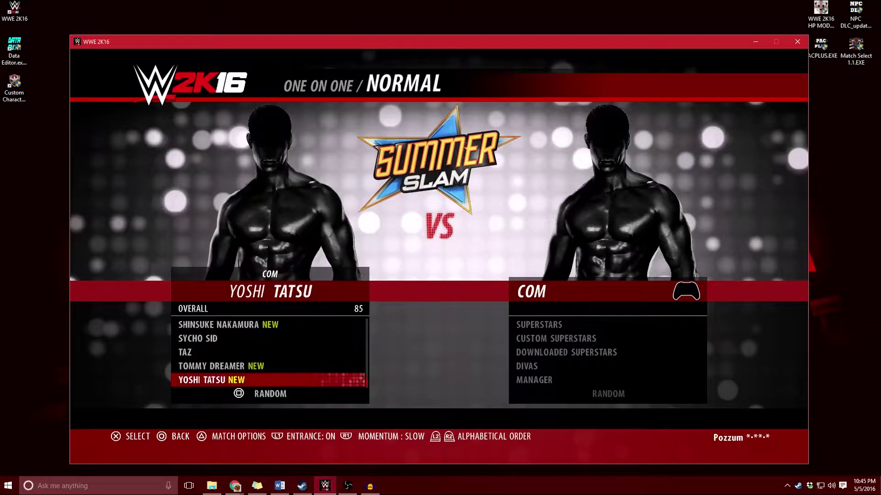
key("Up")
key("Return")
key("Return")
key("Down")
key("Up")
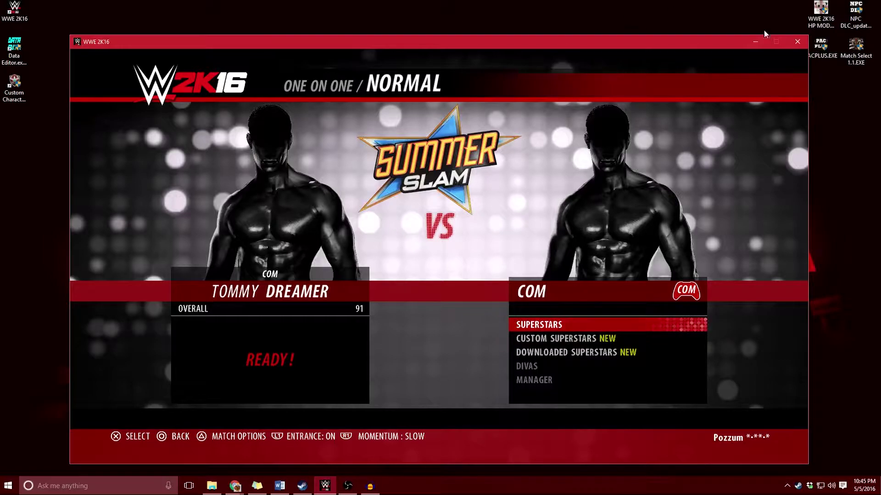
Launch the Match Select 1.1 tool from the desktop
left_click(853, 47)
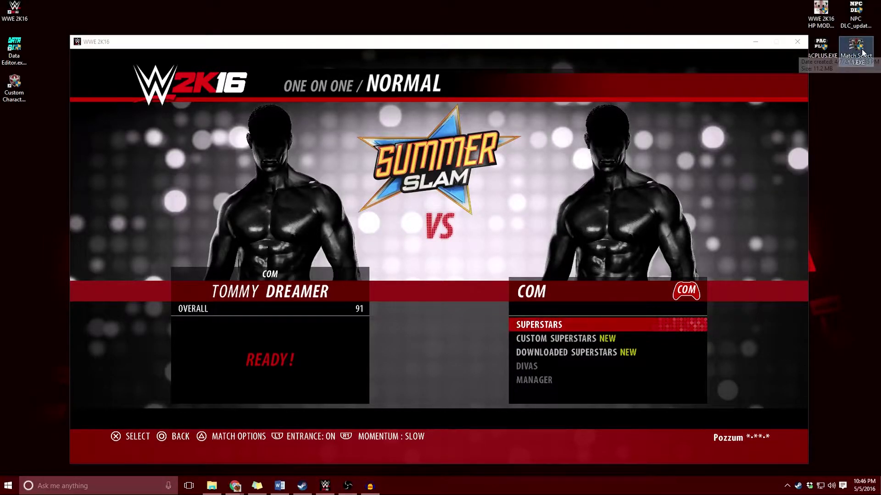
double_click(863, 52)
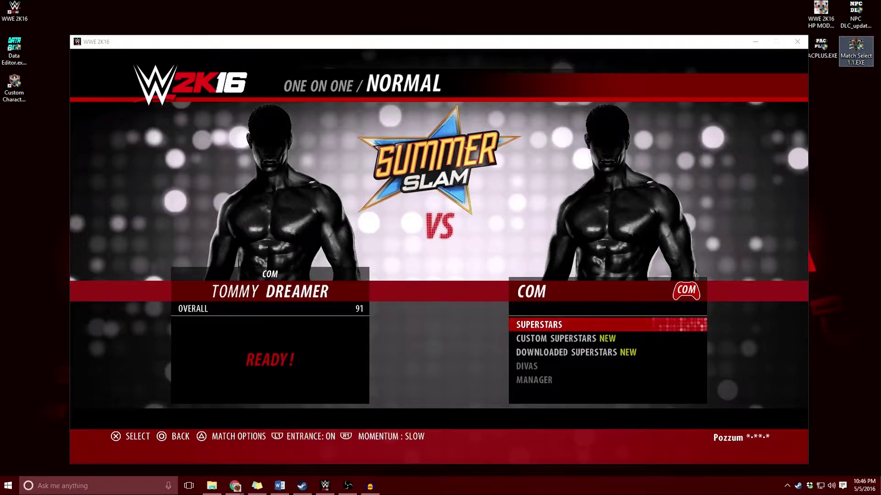
double_click(856, 46)
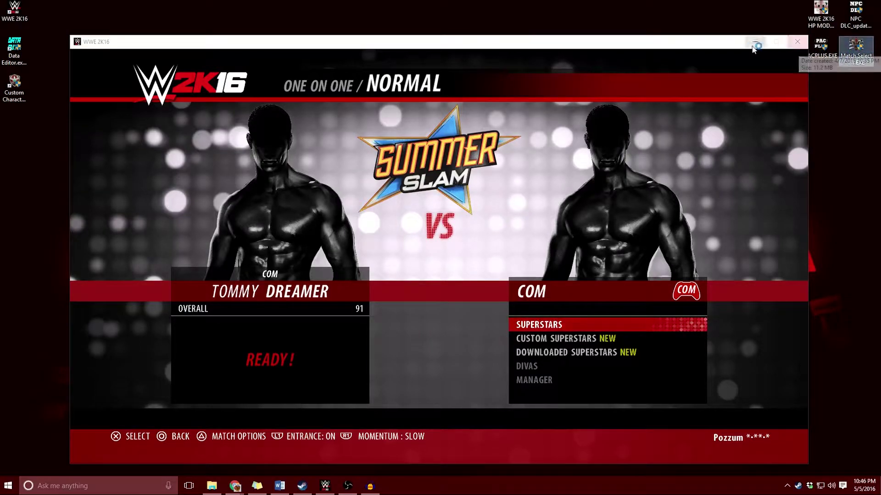
Move the game and browser windows aside and dismiss the Cheat Engine loading message
left_click_drag(664, 39, 631, 47)
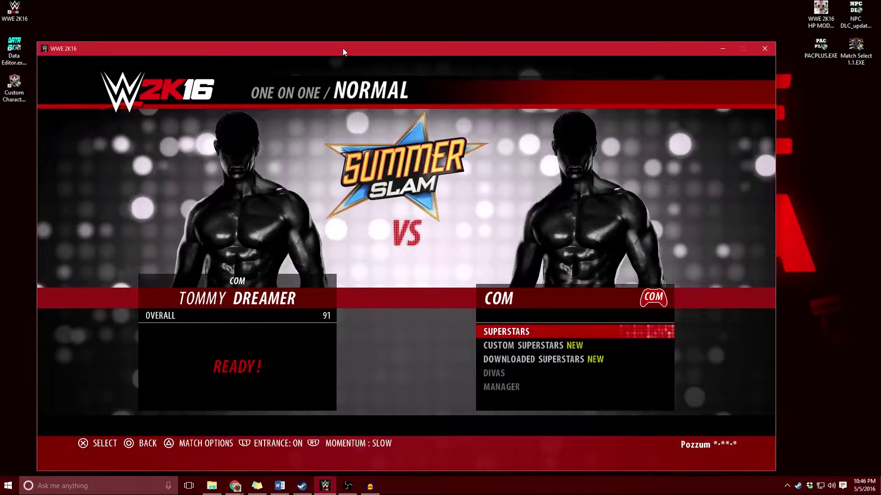
left_click_drag(342, 48, 366, 45)
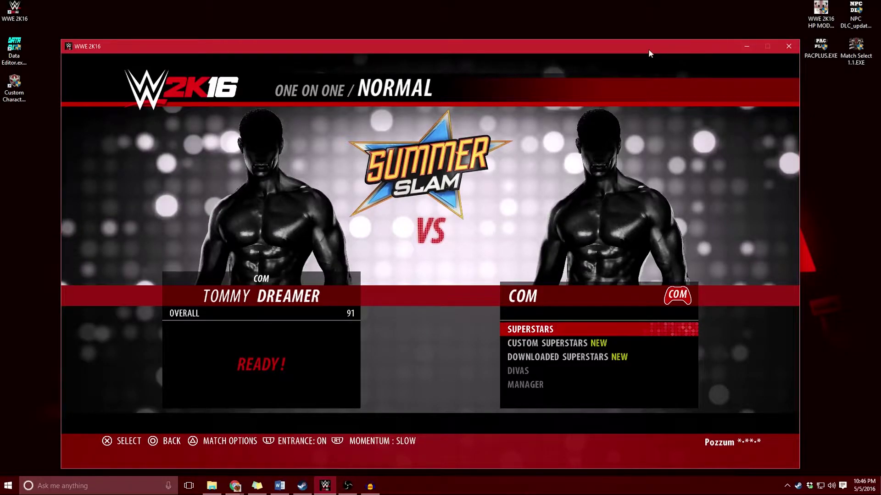
left_click_drag(648, 50, 633, 182)
left_click(235, 486)
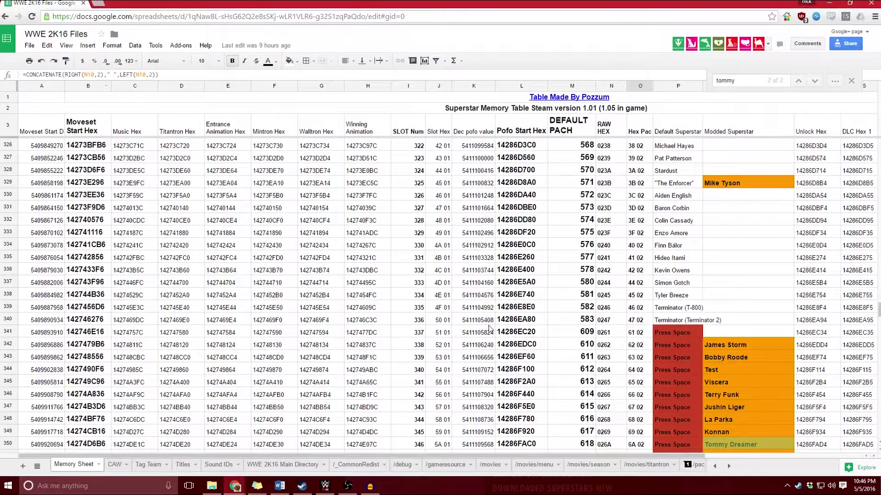
left_click_drag(739, 4, 880, 19)
left_click_drag(503, 176, 508, 347)
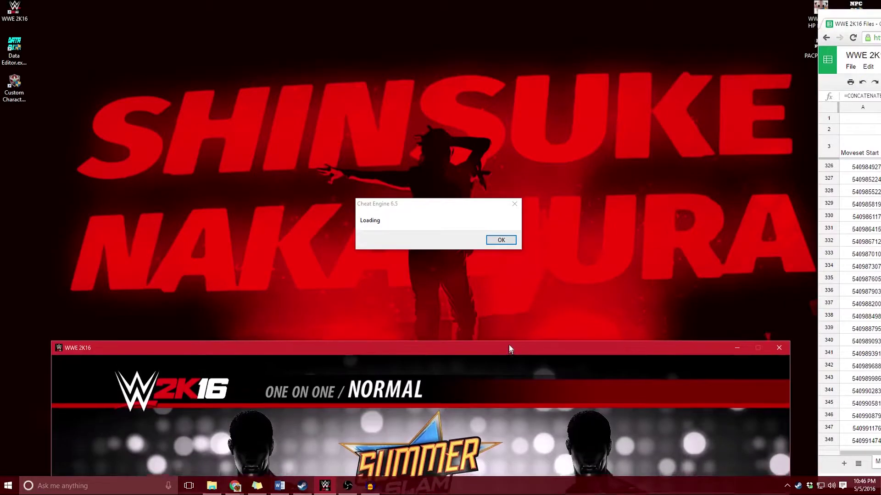
left_click(501, 240)
Look up Tommy Dreamer's default pach number in the Memory Sheet of the WWE 2K16 Files spreadsheet
left_click_drag(862, 15, 405, 1)
scroll(713, 337, "down", 3)
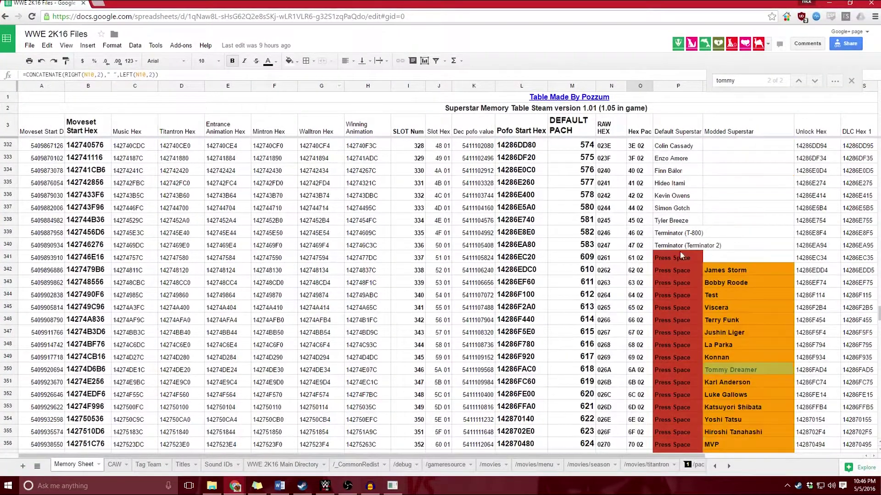
left_click(713, 336)
left_click(582, 334)
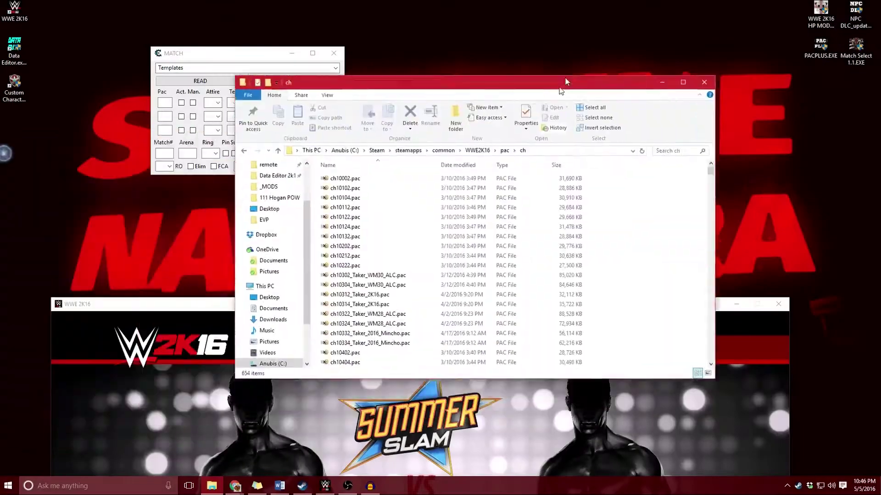
left_click_drag(565, 76, 555, 1)
Examine the Dreamer_ALC .pac files in the WWE2K16 pac\ch folder, then minimize the folder window
scroll(200, 232, "down", 20)
scroll(200, 234, "down", 20)
left_click(92, 276)
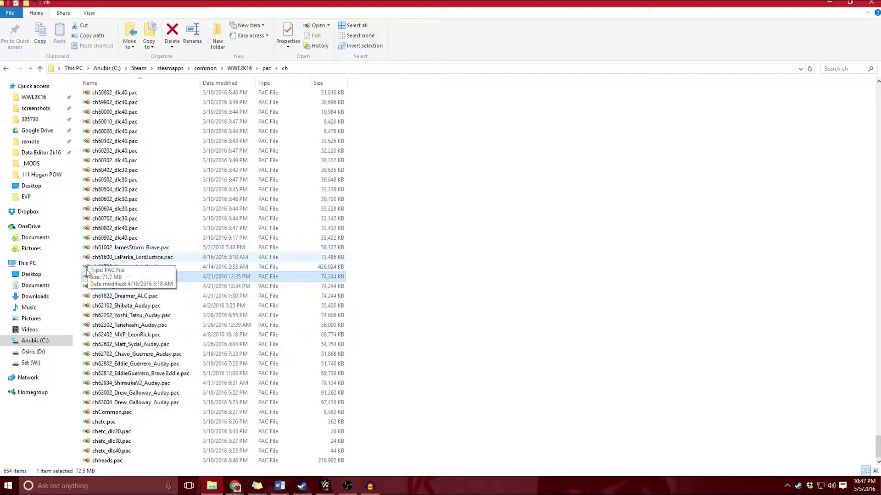
left_click(153, 288)
left_click(154, 277)
left_click(127, 288)
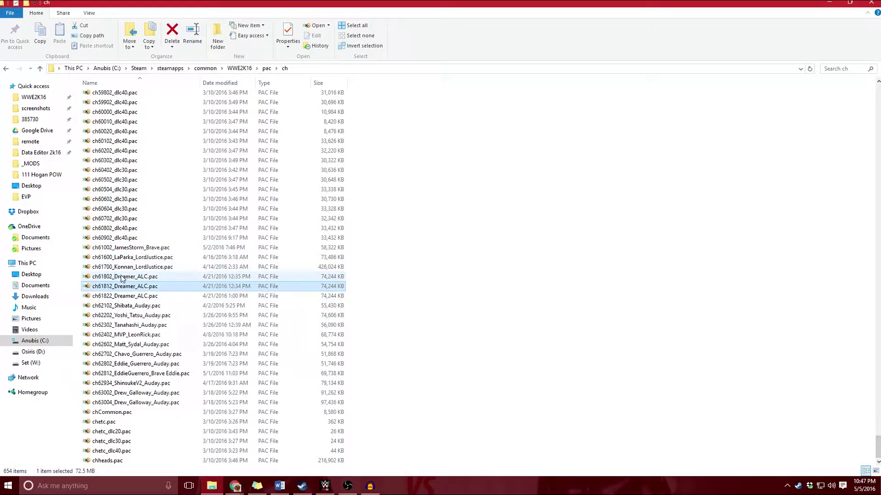
left_click(122, 277)
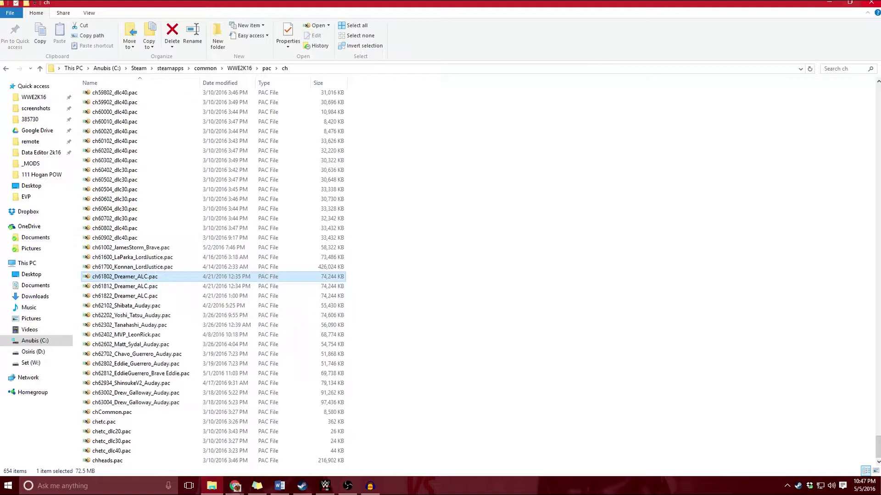
left_click(828, 3)
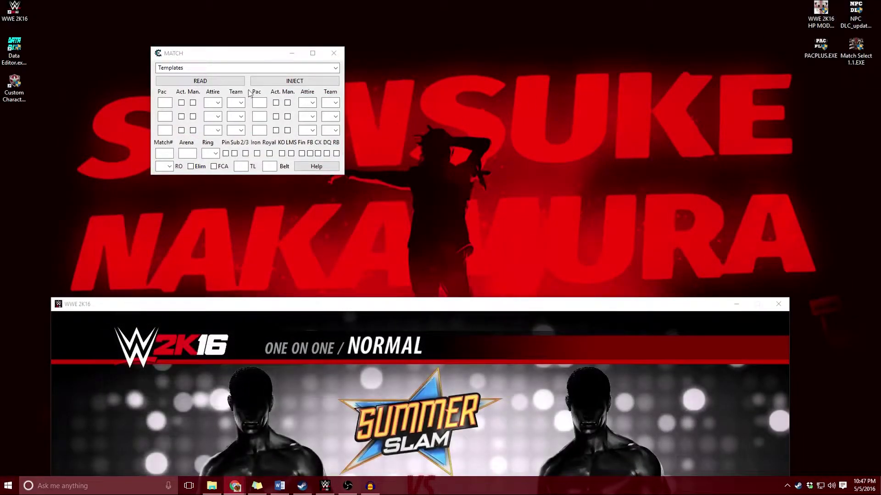
Read the current match data in the MATCH tool, and arrange the tool and game windows together on the desktop
left_click(213, 85)
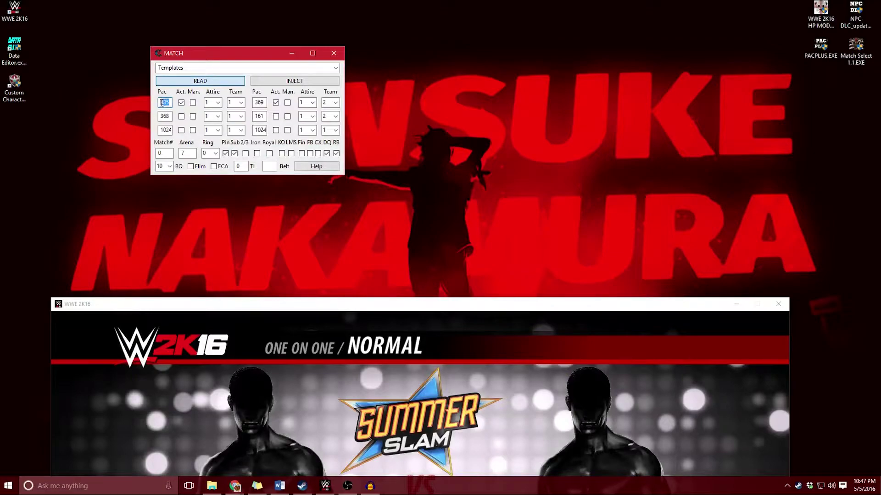
left_click_drag(407, 304, 430, 108)
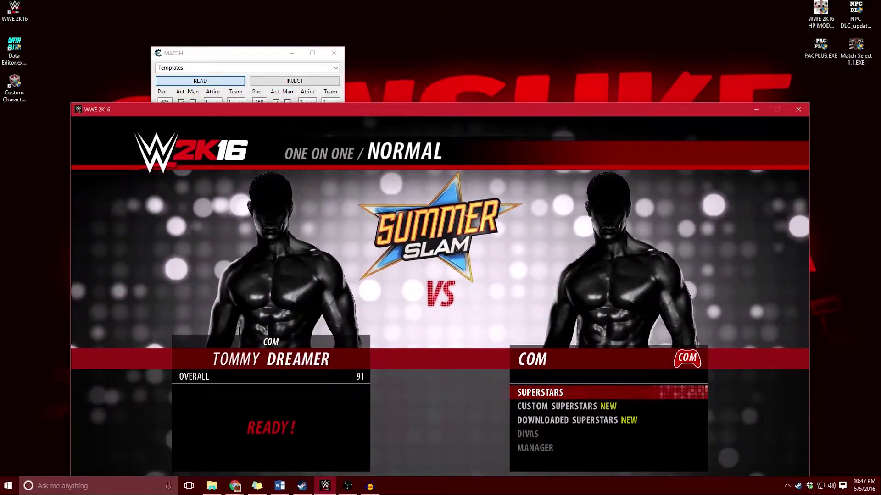
left_click_drag(244, 50, 254, 40)
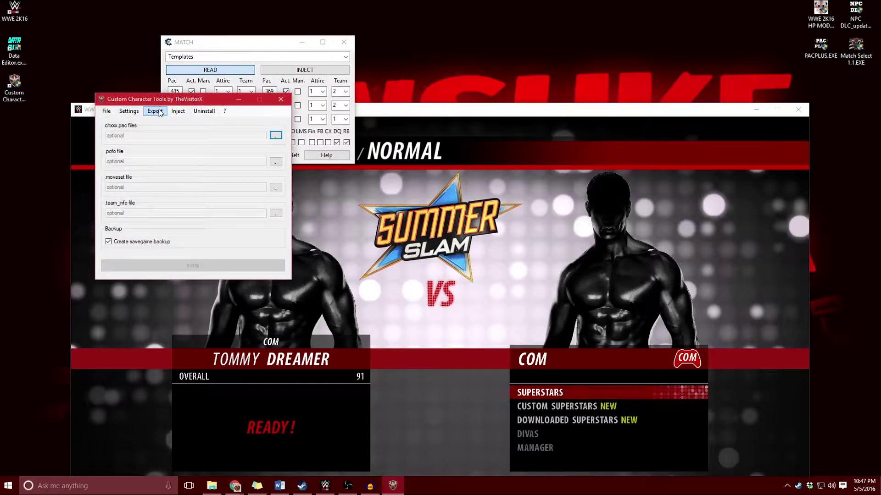
Open the Pofo/Moveset Exporter in Custom Character Tools and select Slot #485 for export
left_click(160, 113)
left_click(177, 120)
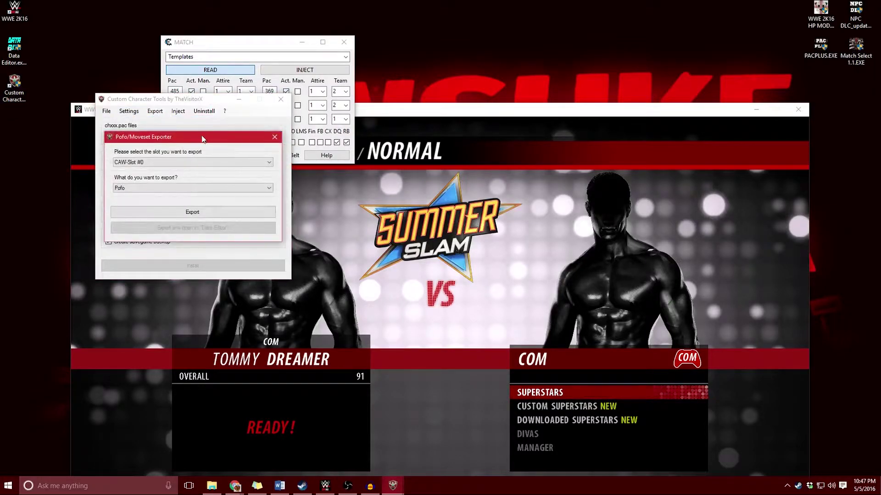
left_click(180, 163)
left_click(168, 164)
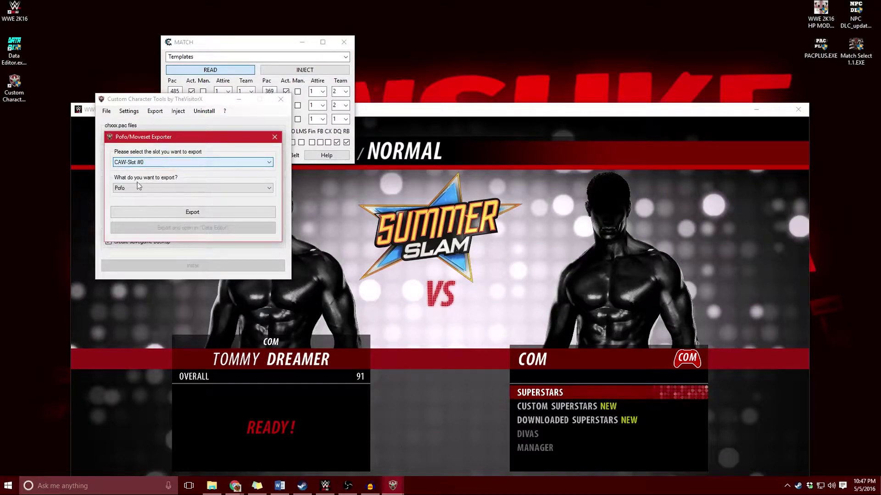
left_click(165, 163)
left_click_drag(270, 181, 271, 303)
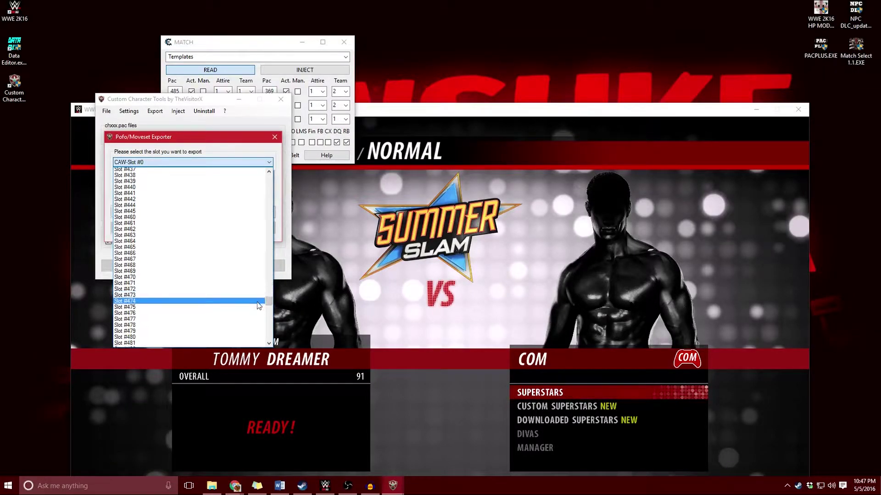
scroll(255, 303, "down", 9)
left_click(165, 296)
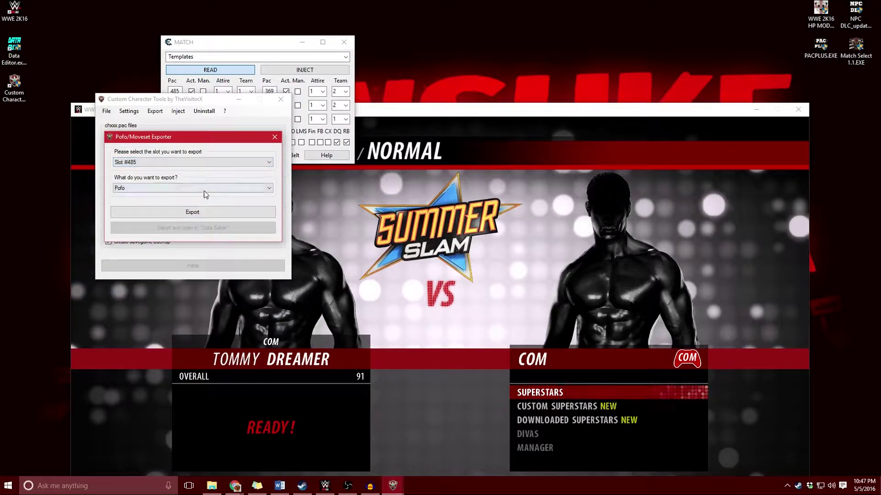
Set the export content to Pofo and moveset
left_click(185, 188)
left_click(150, 214)
left_click(143, 190)
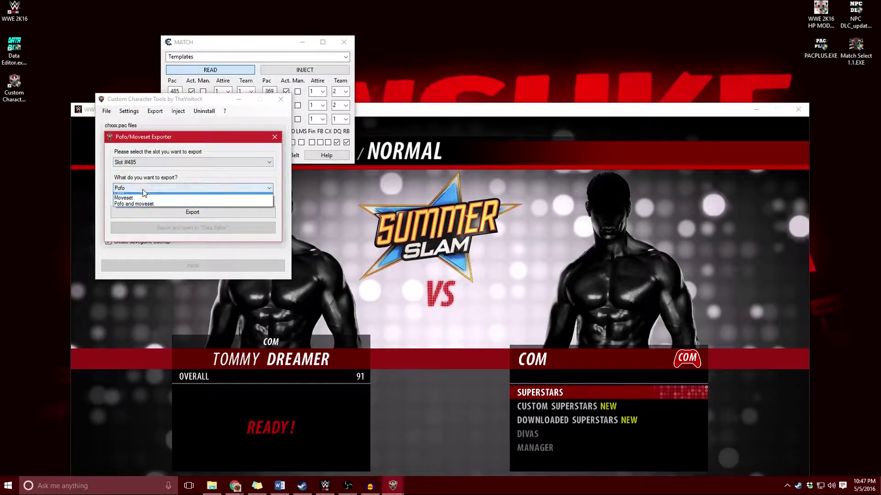
left_click(140, 200)
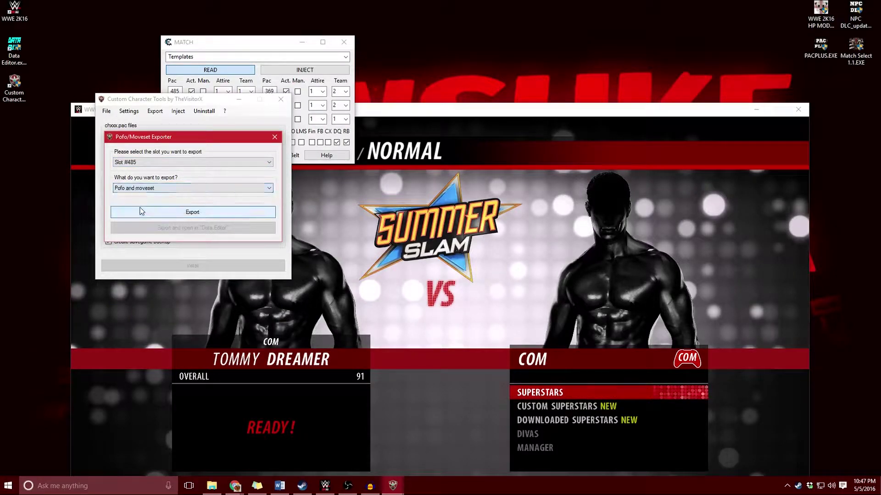
Start the export and save the moveset file to the Desktop as Slot - 485.moveset
left_click(193, 212)
left_click(456, 269)
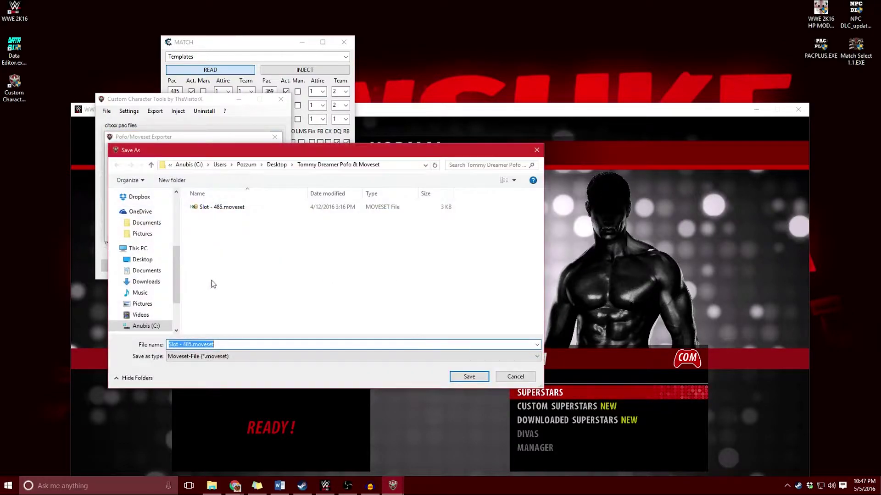
left_click(142, 259)
left_click(469, 377)
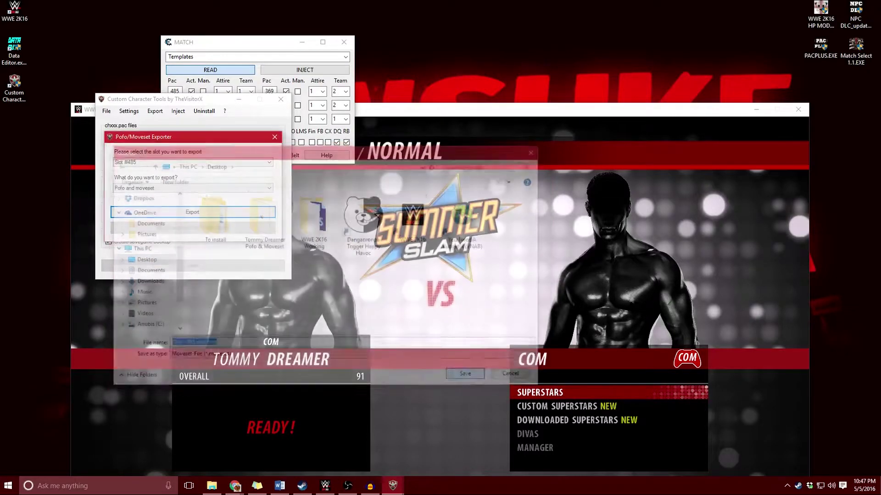
Save the exported pofo file to the Desktop as Slot - 485.pofo without replacing the existing copy, and close the exporter
left_click(474, 378)
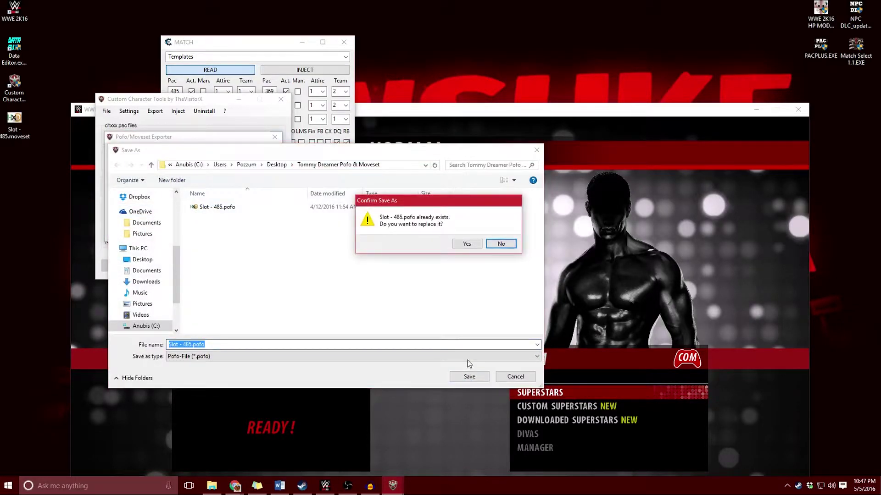
left_click(497, 246)
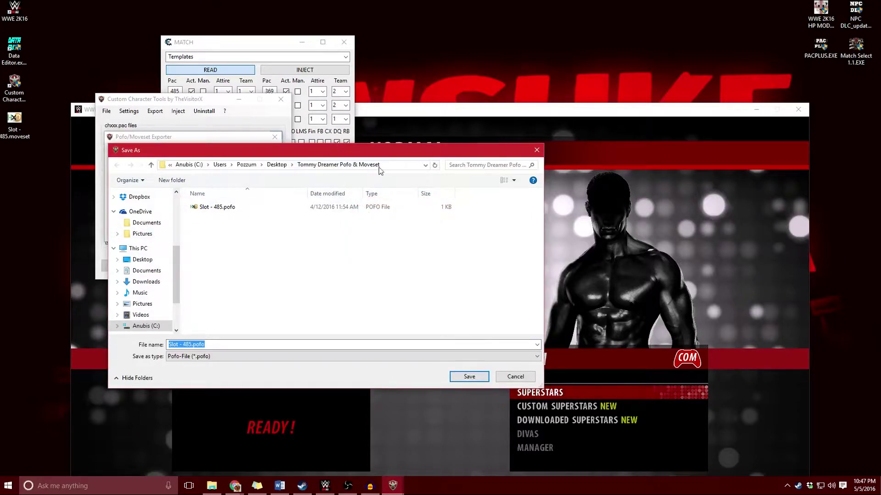
left_click(142, 259)
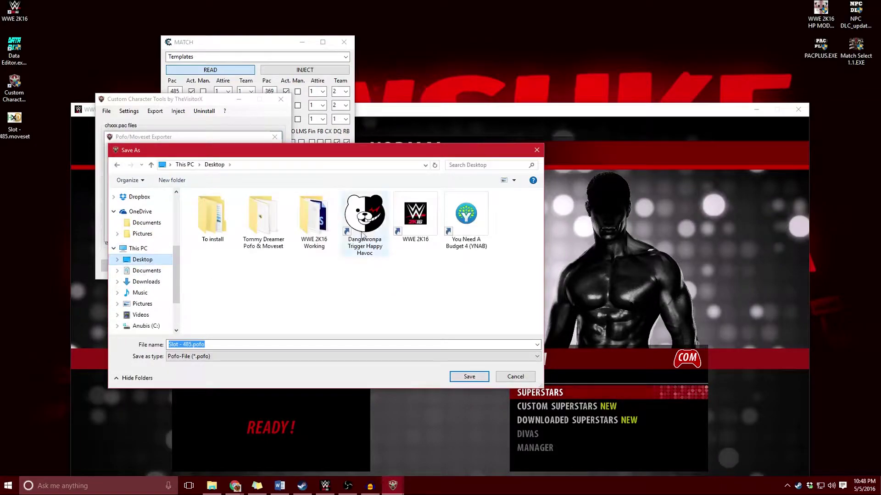
key("Return")
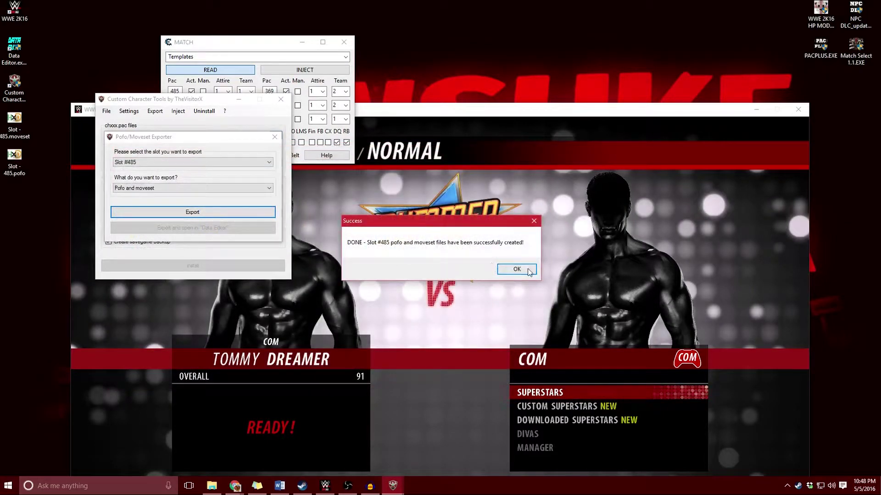
left_click(530, 270)
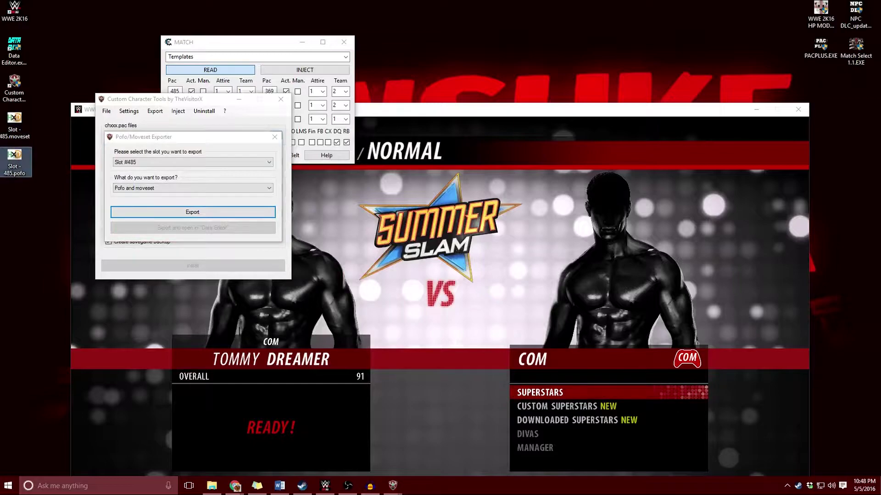
left_click(274, 137)
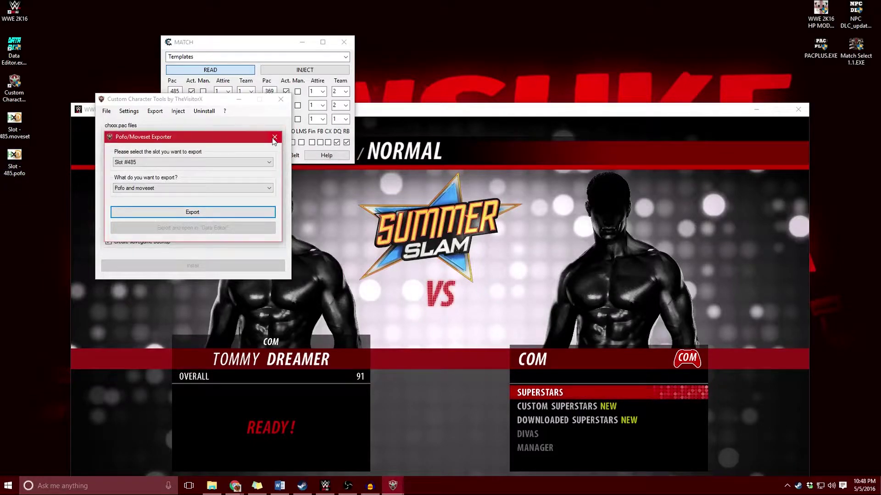
Rename the two exported Desktop files to Slot - 618.pofo and Slot - 618.moveset
left_click(17, 169)
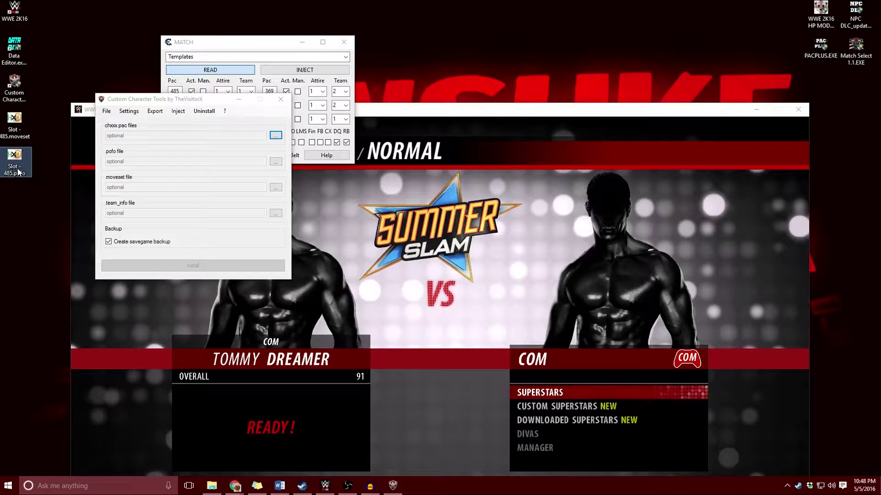
left_click(18, 171)
left_click(13, 173)
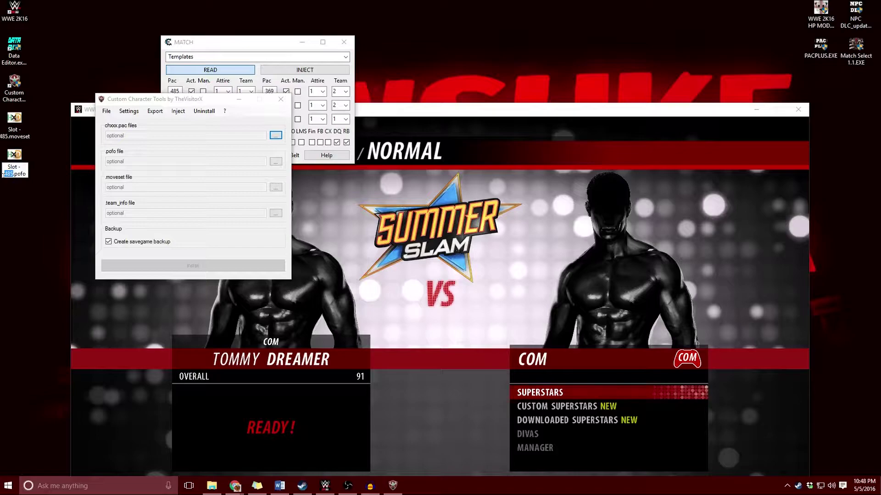
type("618")
left_click(14, 133)
left_click(14, 133)
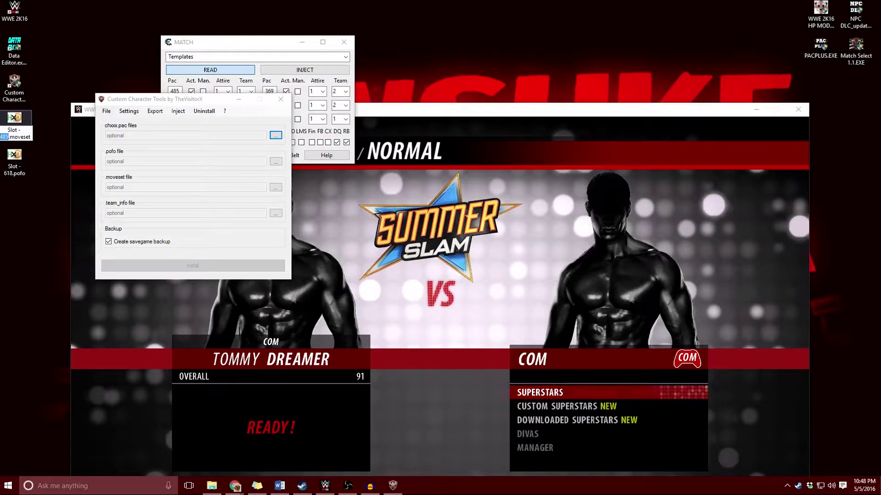
type("618")
key("Return")
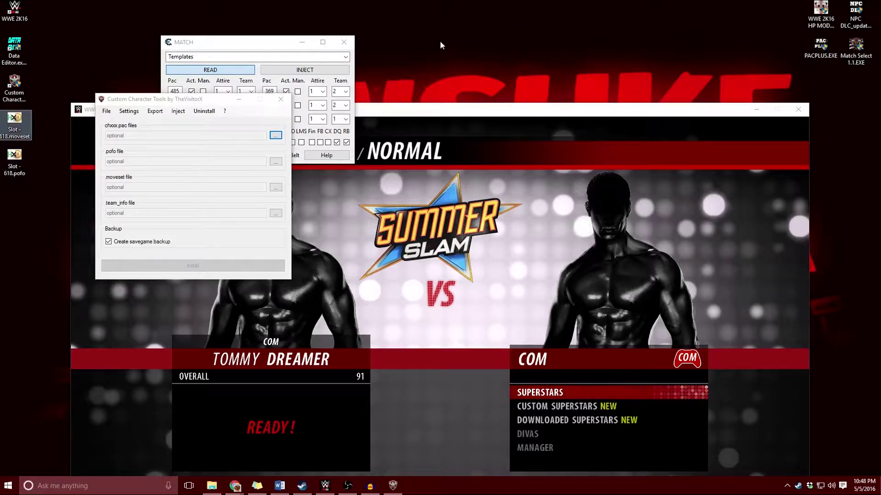
Bring the WWE 2K16 game window to the front, move it fully into view and close the game
left_click(442, 110)
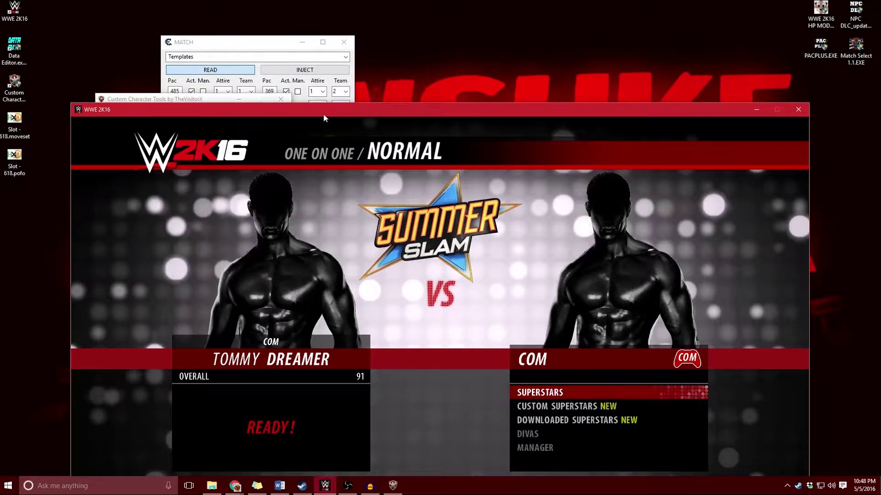
left_click_drag(427, 113, 411, 46)
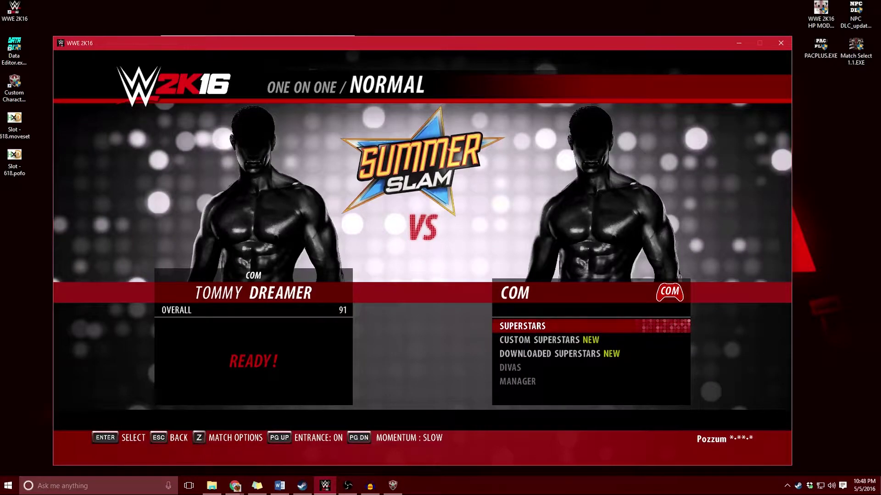
left_click_drag(322, 41, 333, 25)
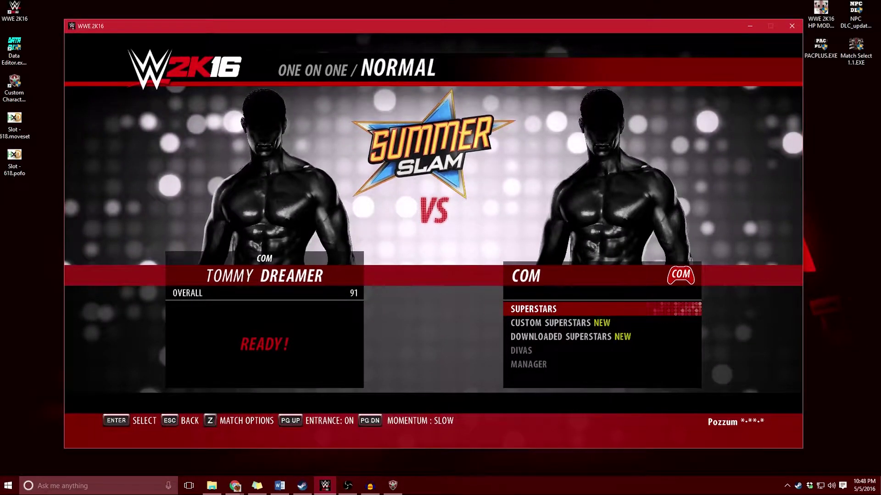
left_click(792, 26)
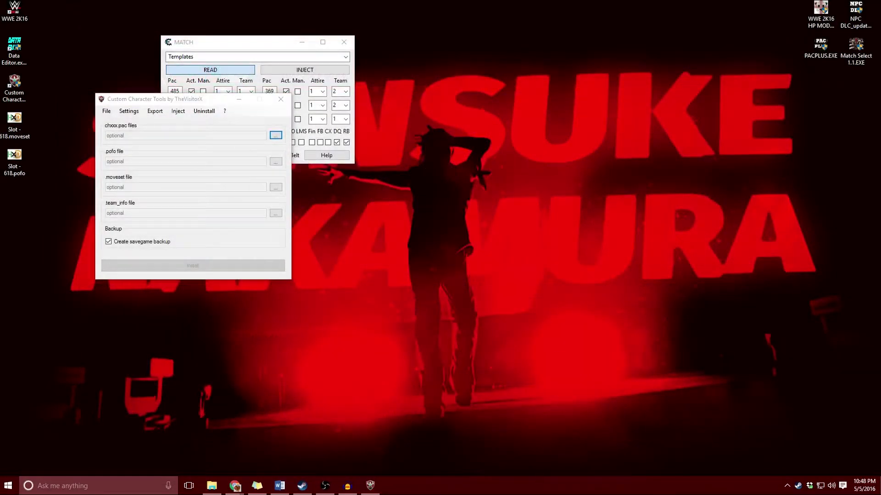
right_click(500, 486)
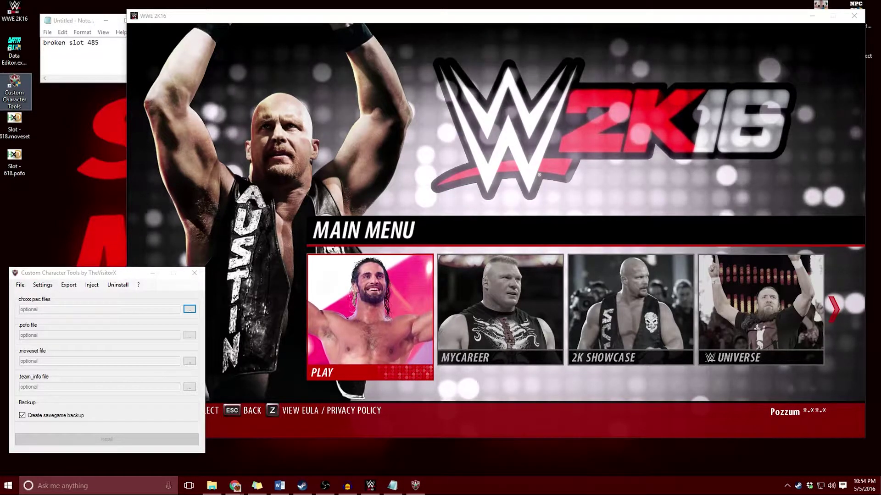
left_click(193, 198)
left_click_drag(45, 194, 20, 129)
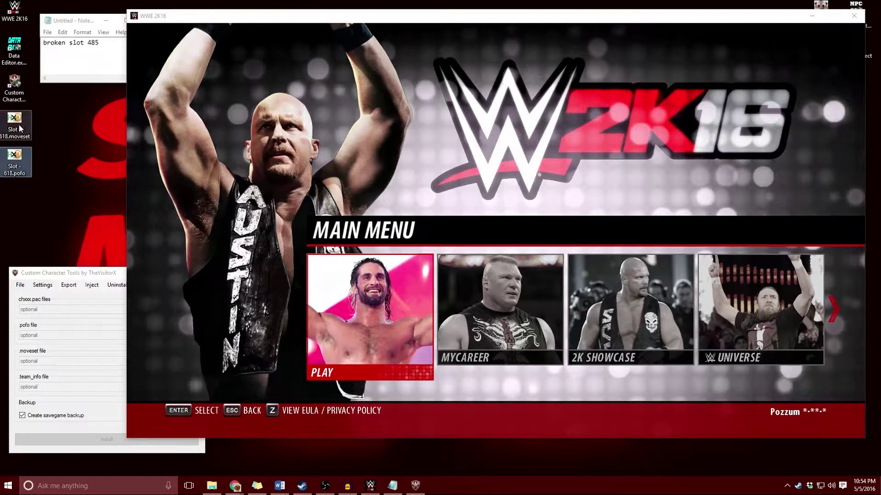
left_click(56, 148)
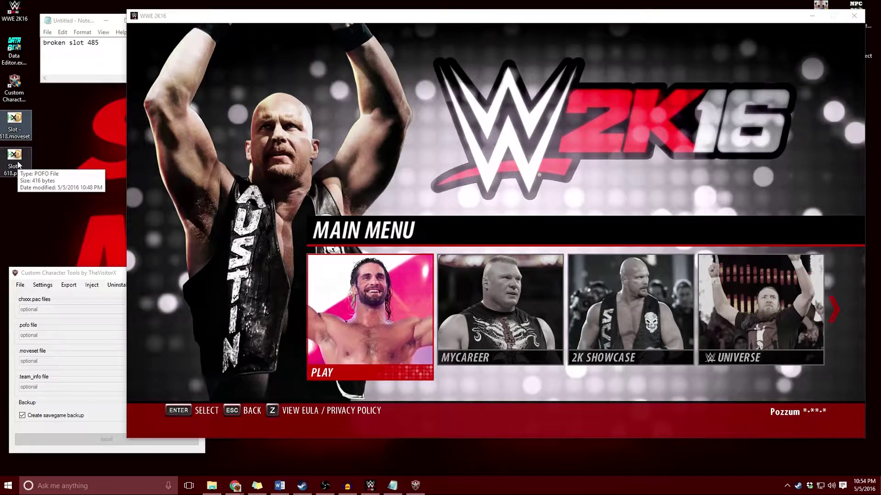
left_click_drag(100, 41, 86, 45)
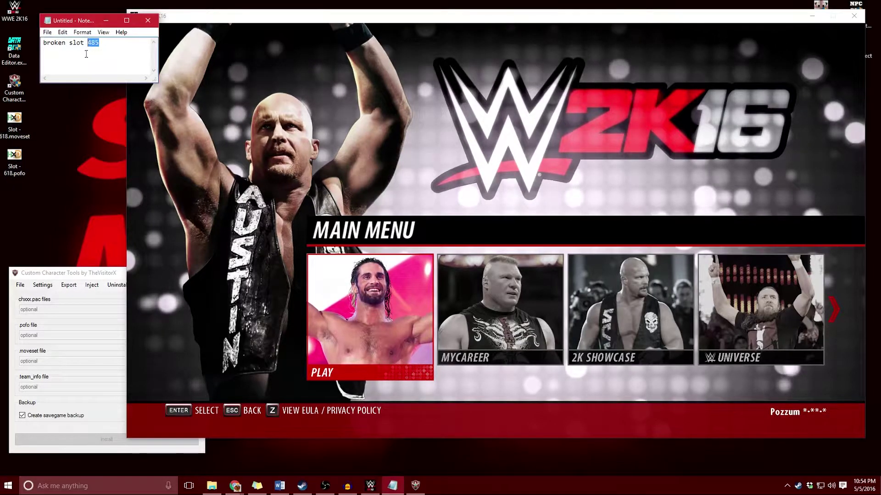
left_click(82, 67)
left_click(76, 161)
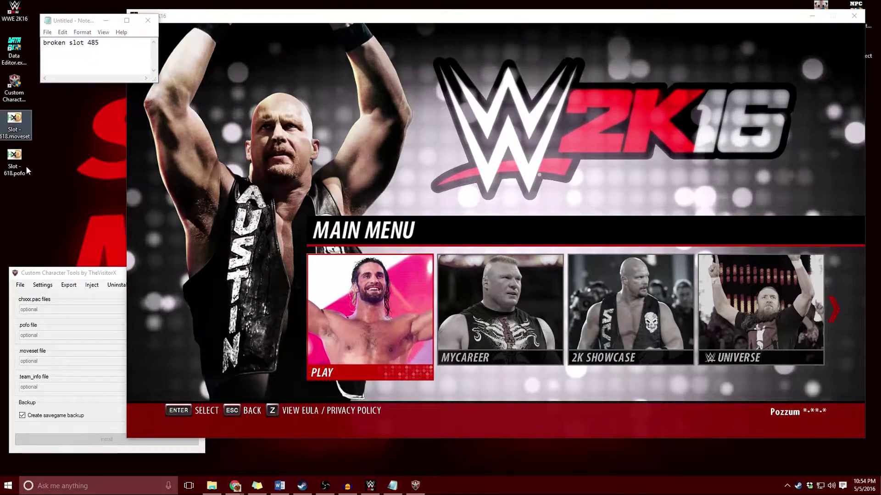
left_click(11, 172)
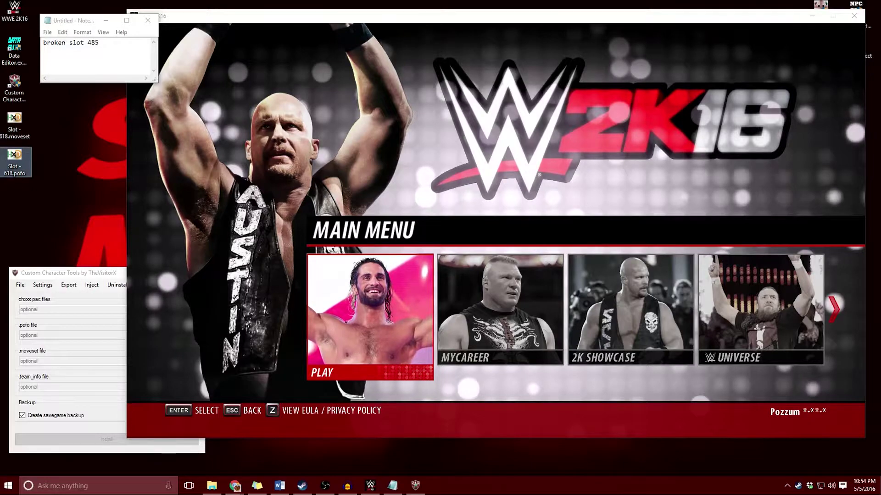
Start Calculator and open Slot - 618.pofo from the Desktop in HxD, placing the editor window beside the desktop files
left_click(98, 486)
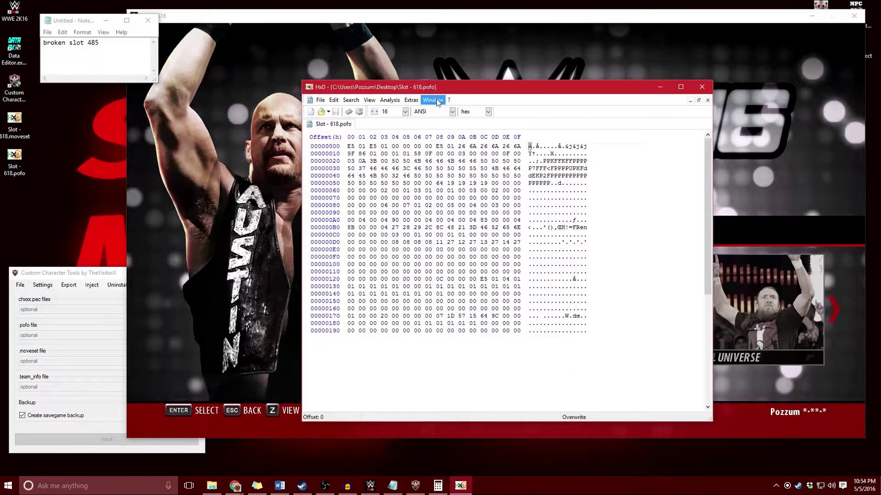
left_click(438, 102)
left_click(495, 88)
left_click_drag(495, 88, 232, 89)
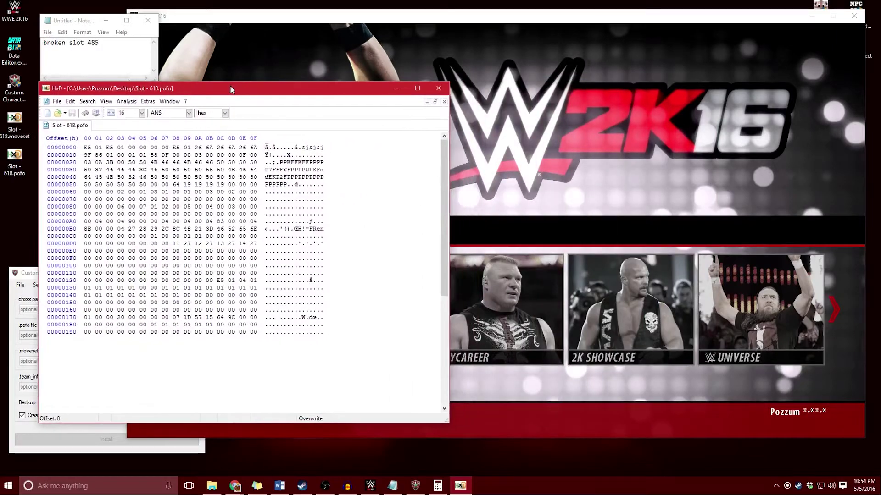
Switch to Calculator in Programmer mode and convert the decimal slot number 618 to hexadecimal
left_click(1, 209)
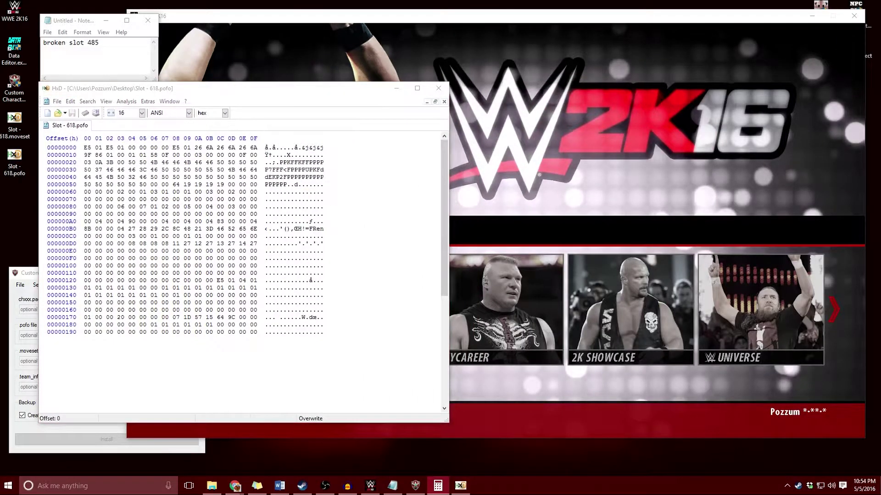
left_click_drag(552, 157, 559, 117)
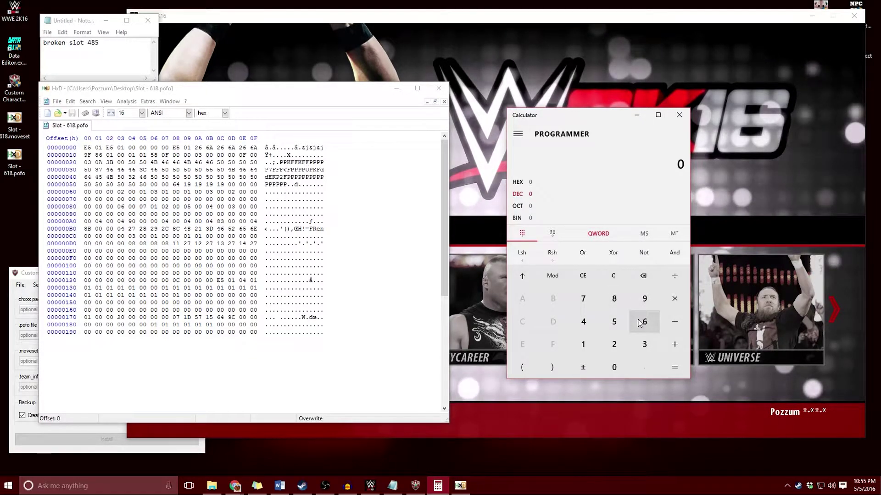
left_click(583, 345)
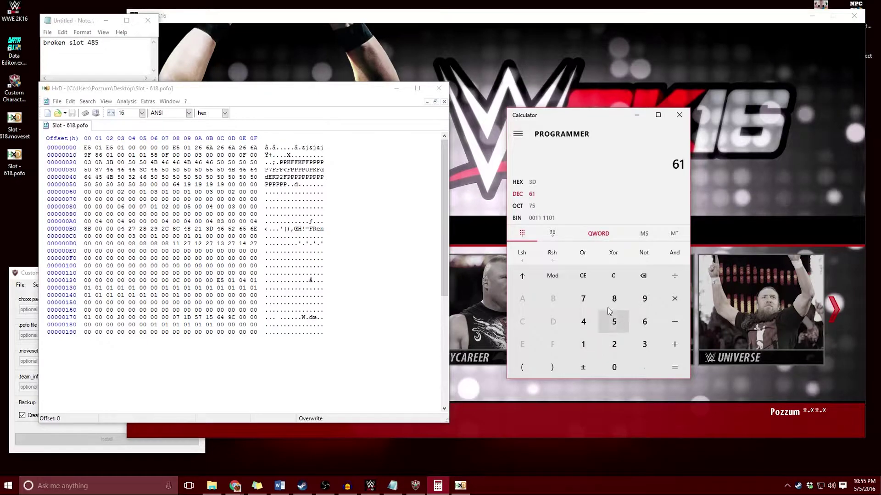
left_click(576, 182)
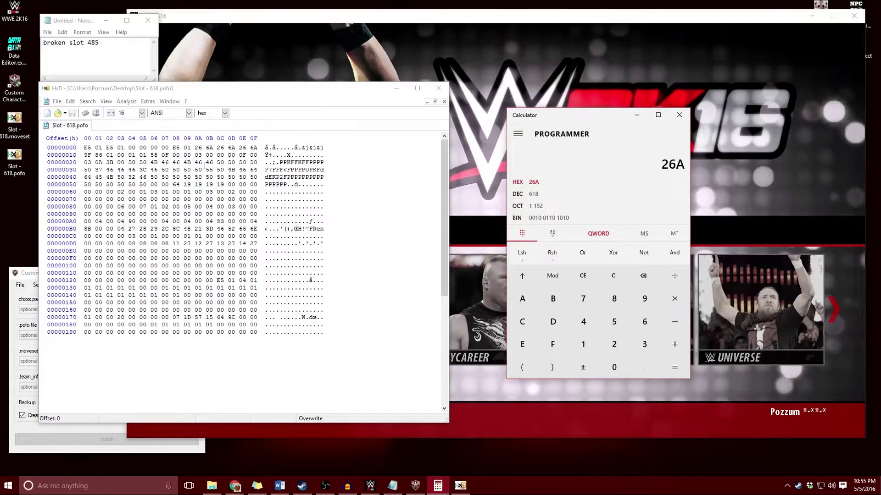
Overwrite the slot bytes at offsets 00, 02 and 08 of Slot - 618.pofo with 6A 02, save the file and close HxD
left_click(84, 149)
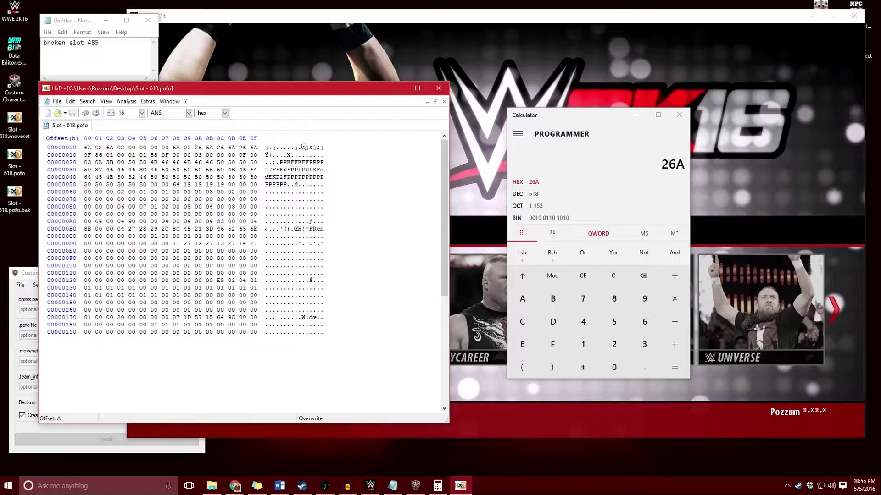
left_click(438, 91)
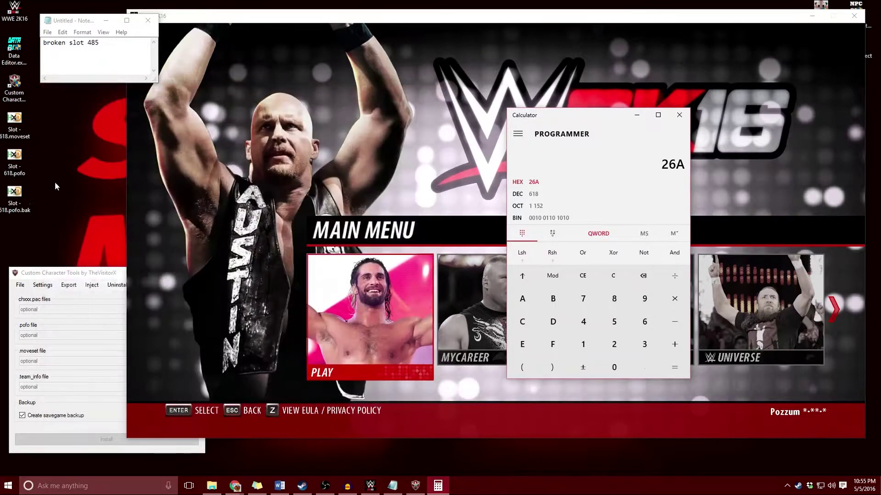
Move Custom Character Tools into clear view and load Slot - 618.pofo from the Desktop as its pofo file
left_click(99, 275)
left_click_drag(98, 275, 101, 256)
left_click(23, 158)
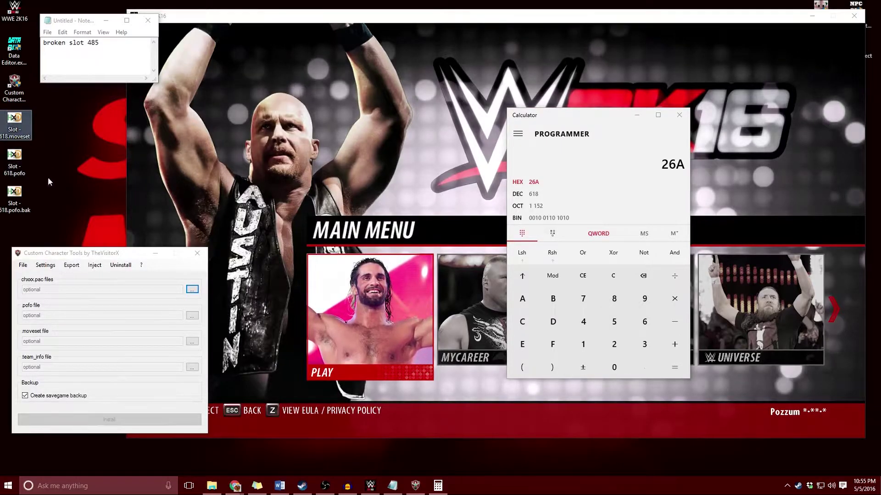
left_click_drag(97, 253, 102, 240)
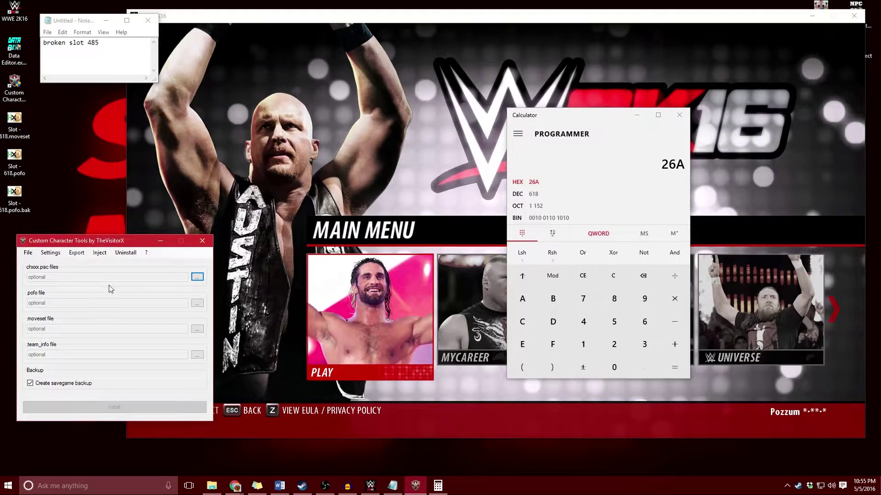
left_click(196, 304)
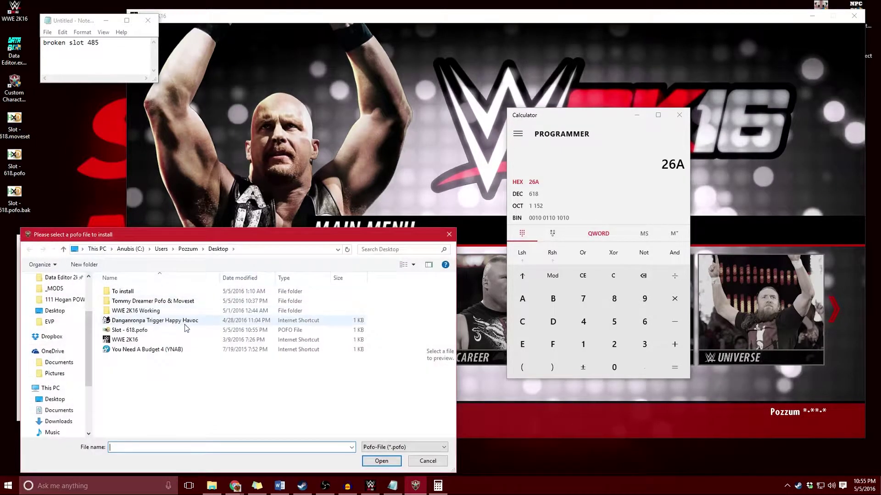
left_click(152, 332)
left_click(381, 461)
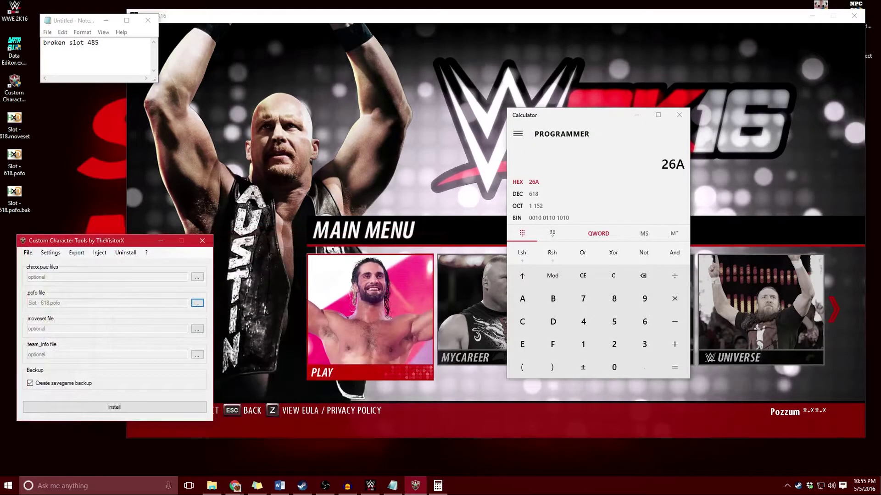
Load Slot - 618.moveset from the Desktop as the moveset file to install
left_click(199, 330)
left_click(131, 292)
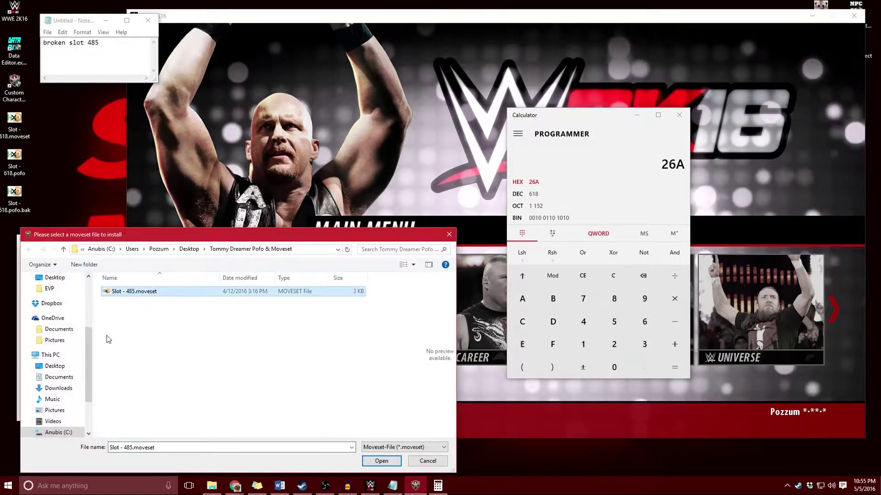
left_click(109, 338)
left_click(57, 370)
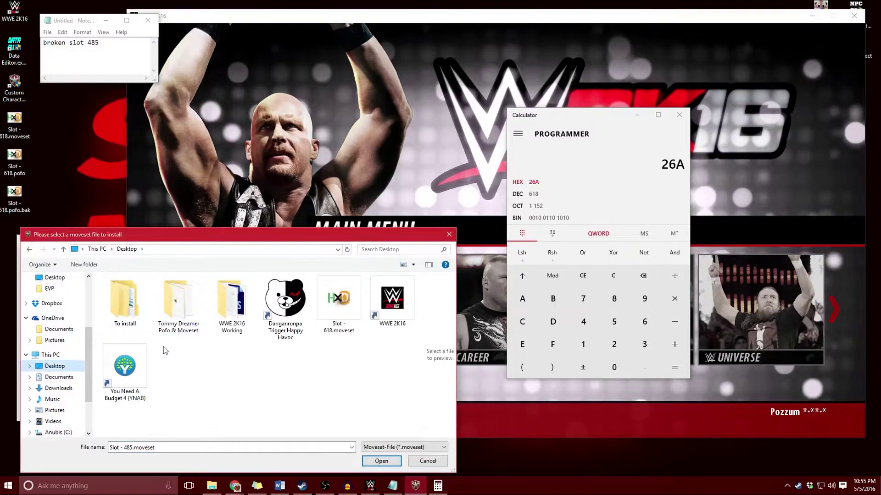
left_click(381, 461)
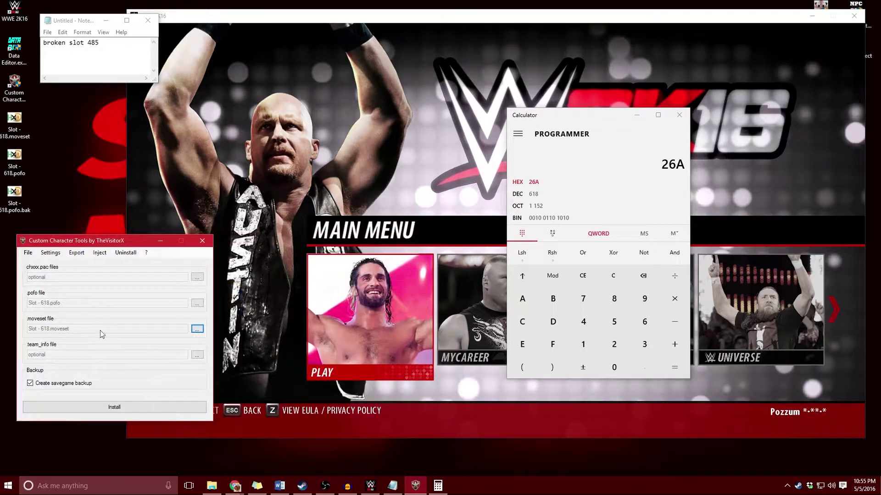
Install the loaded Slot - 618 pofo and moveset files and confirm the installation
left_click(155, 407)
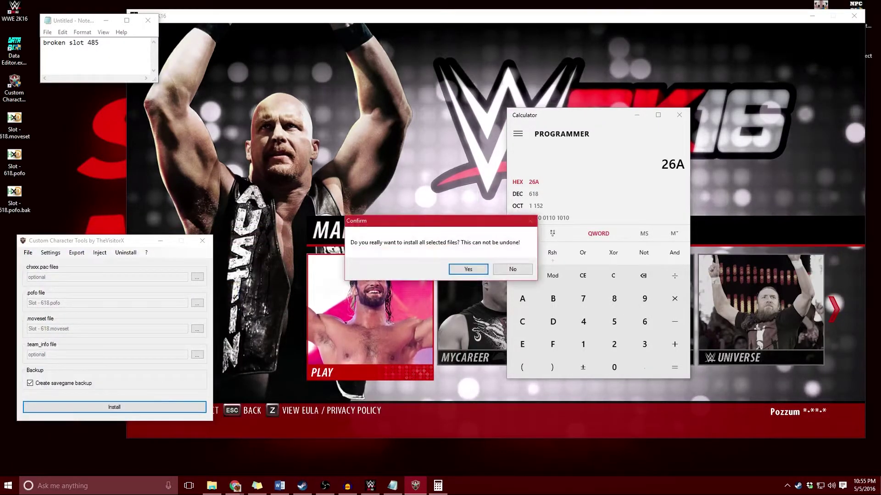
left_click(468, 269)
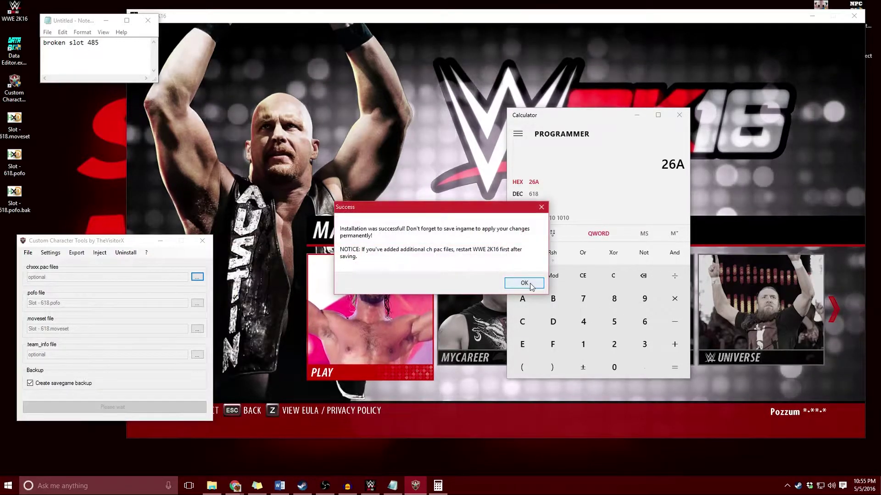
left_click(526, 282)
Switch to WWE 2K16 and set Adam Rose's crowd reaction to Cheer in Edit Superstars
left_click(503, 91)
key("Right")
key("Right")
key("Right")
key("Right")
key("Right")
key("Right")
key("Right")
key("Left")
key("Return")
key("Return")
key("Down")
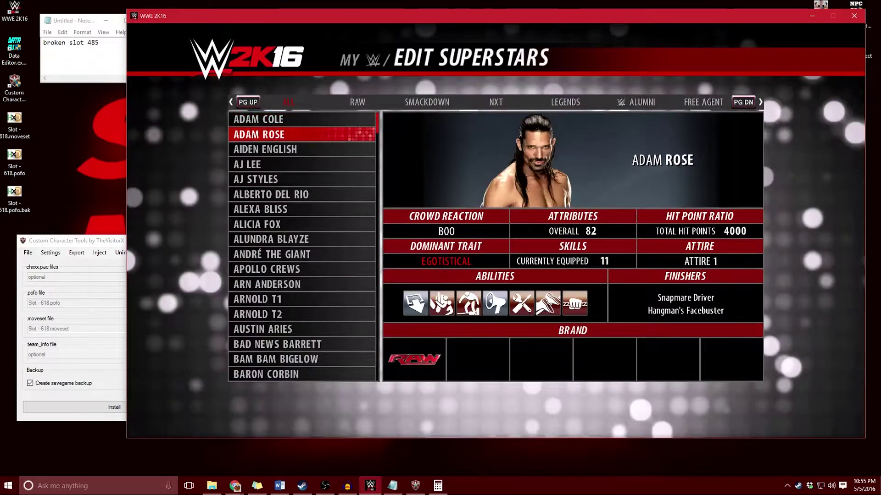
key("Return")
key("Return")
key("Up")
key("Return")
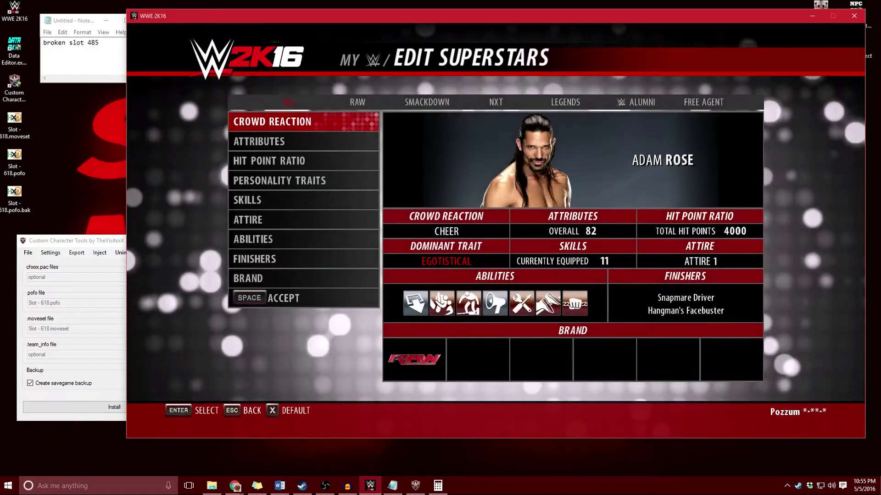
key("Escape")
key("Escape")
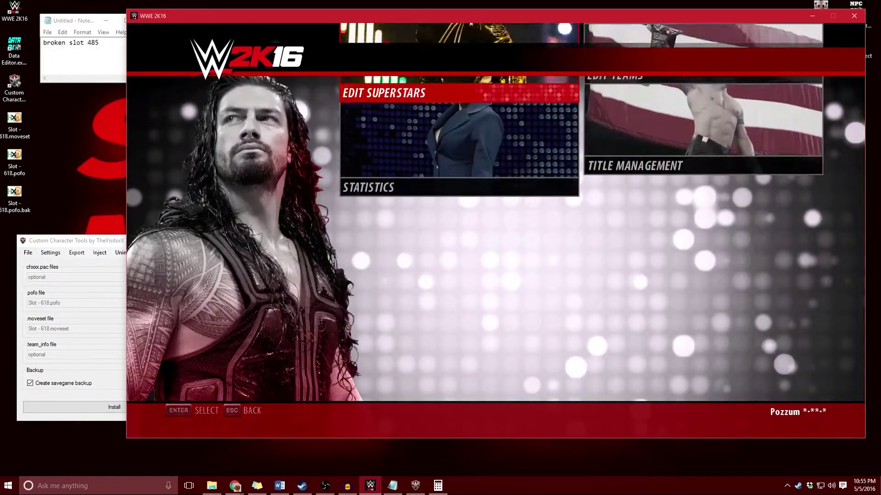
Look through the Edit Superstars list for the Tommy Dreamer entries and compare them, leaving for the main menu when done
key("Return")
key("Up")
key("Up")
key("Up")
key("Up")
key("Up")
key("Up")
key("Up")
key("Up")
key("Up")
key("Up")
key("Up")
key("Up")
key("Up")
key("Up")
key("Up")
key("Up")
key("Up")
key("Up")
key("Up")
key("Up")
key("Up")
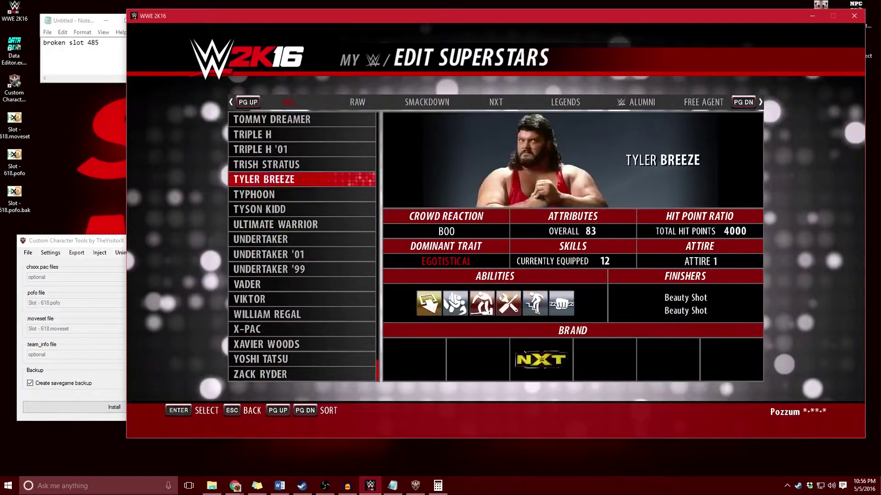
key("Down")
key("Down")
key("Down")
key("Up")
key("Down")
key("Up")
key("Down")
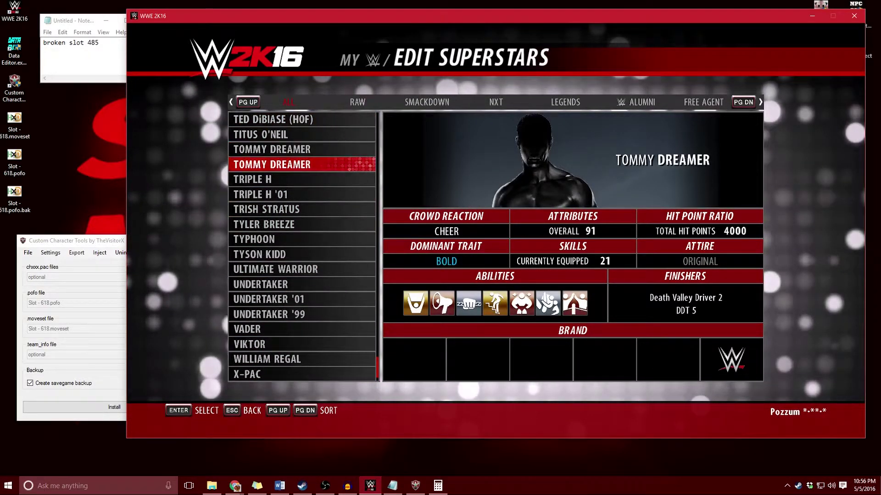
key("Up")
key("Down")
key("Up")
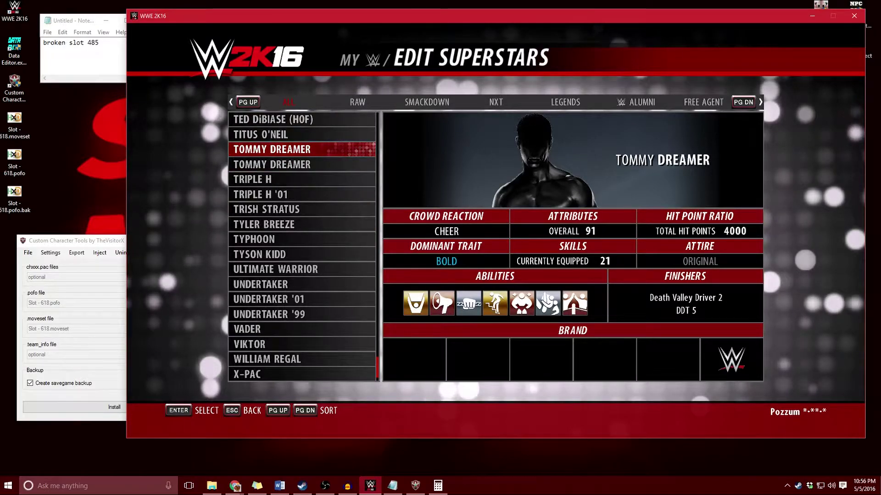
key("Escape")
key("Escape")
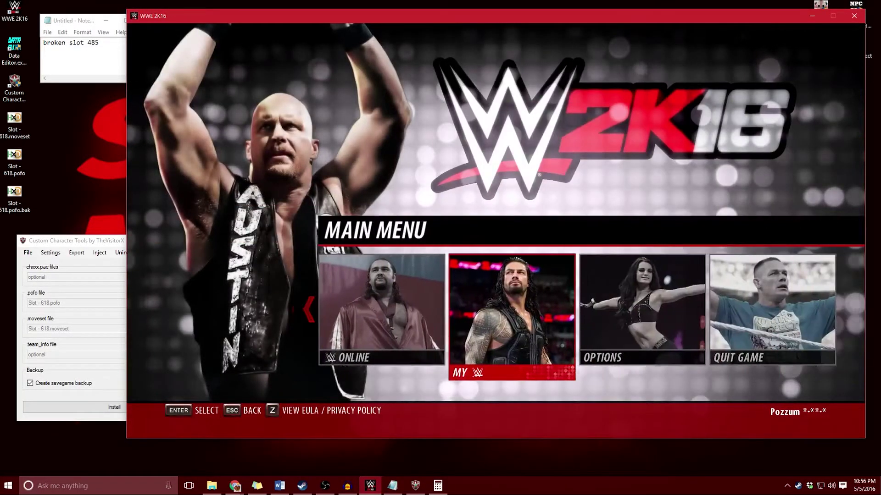
Switch to Custom Character Tools and uninstall the character in Slot #485 without removing its ch pac files
left_click_drag(87, 240, 89, 231)
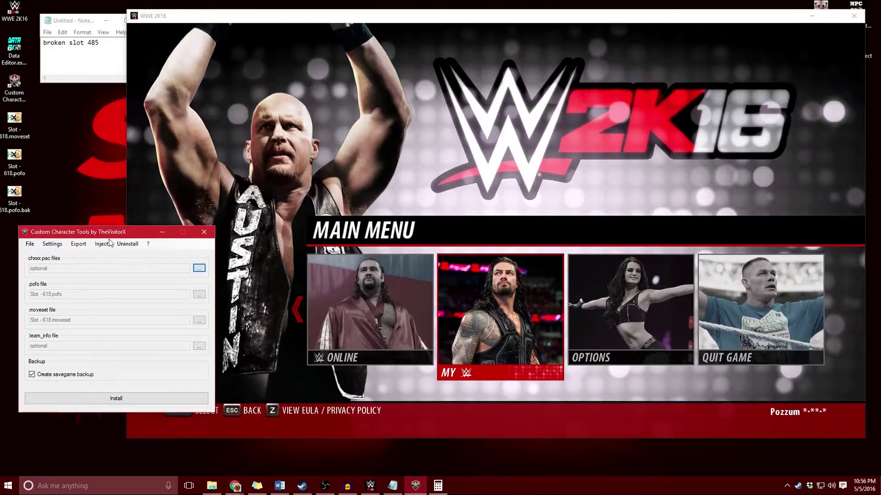
left_click(130, 255)
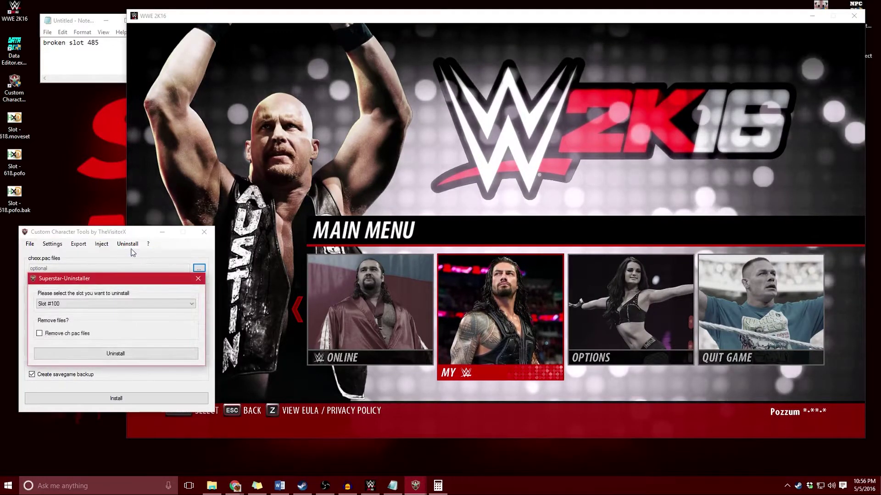
left_click(91, 305)
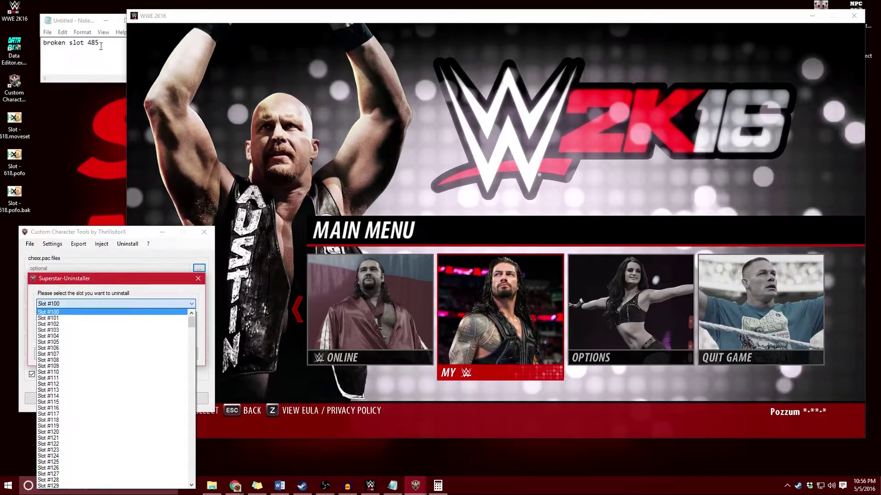
left_click_drag(191, 323, 193, 447)
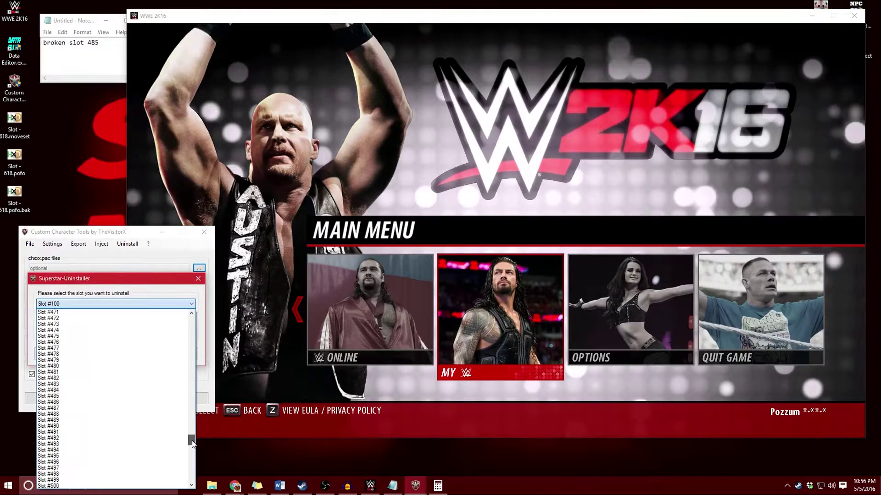
left_click(90, 397)
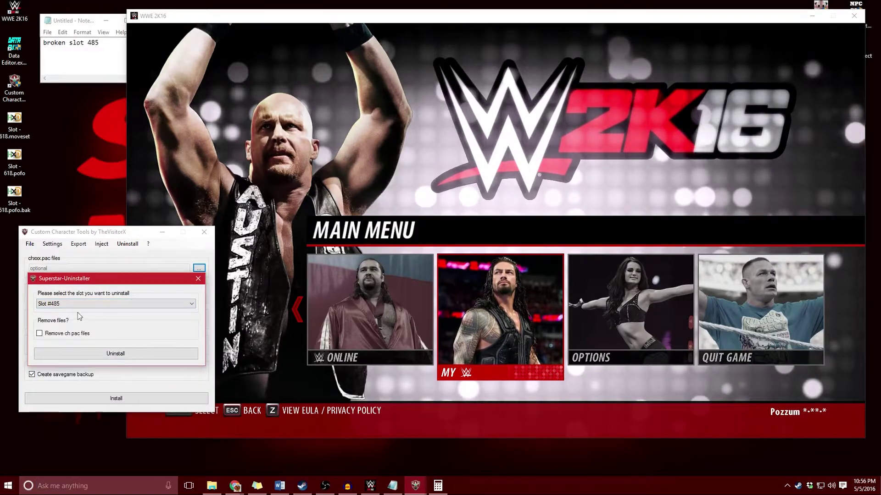
left_click(117, 354)
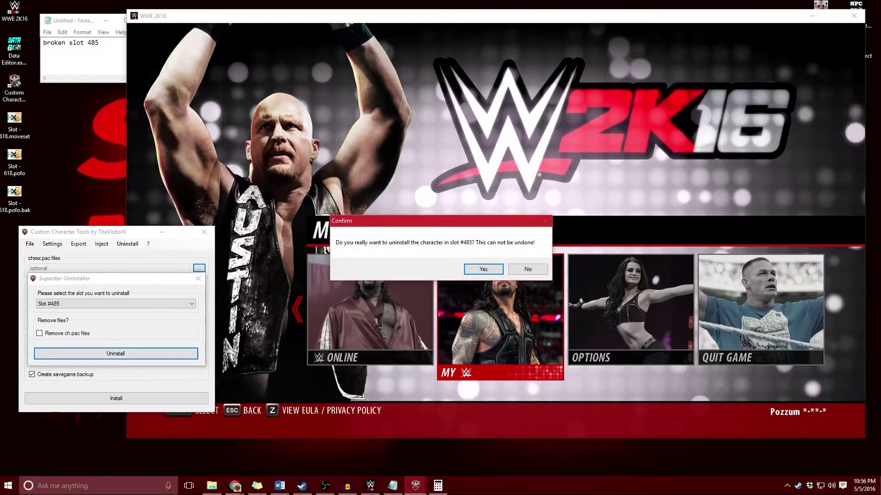
left_click(483, 270)
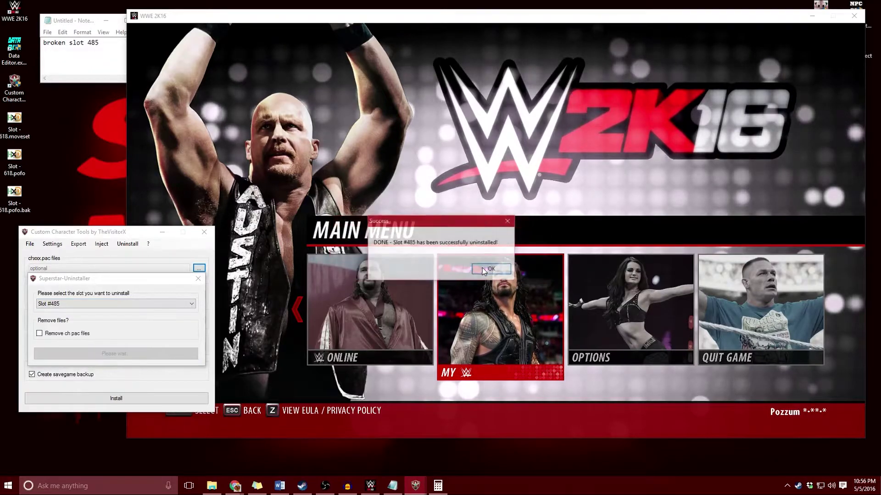
left_click(487, 272)
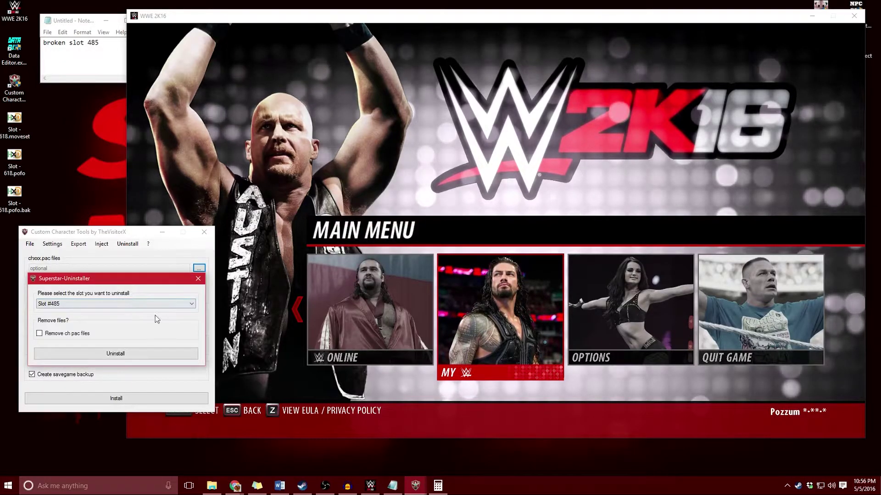
left_click(198, 279)
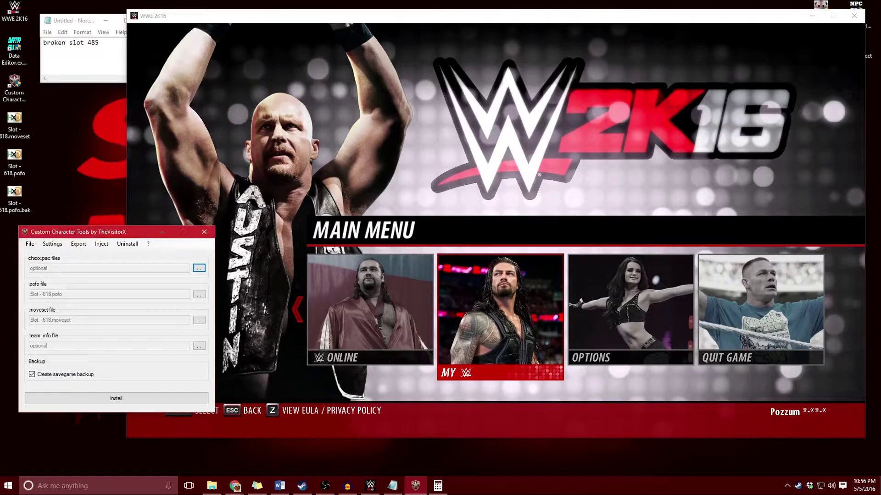
In WWE 2K16, set Adam Rose's crowd reaction to Boo, accept the edit and return to the main menu
key("Return")
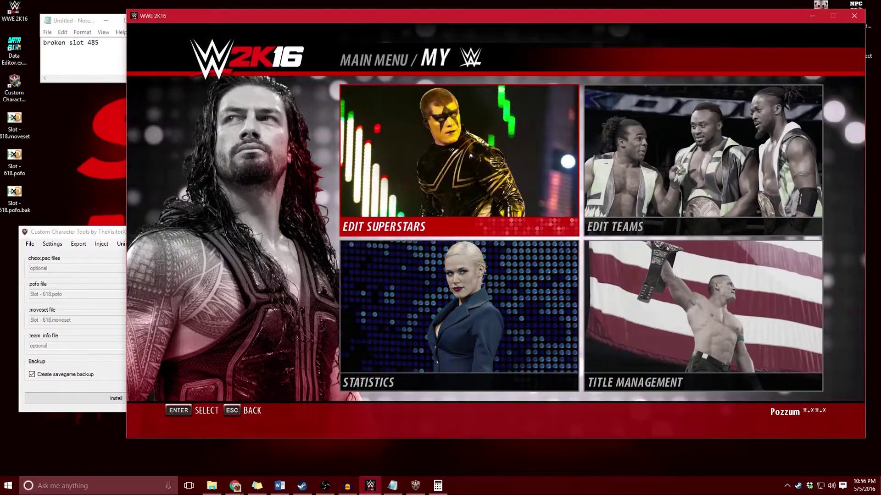
key("Return")
key("Down")
key("Return")
key("Return")
key("Down")
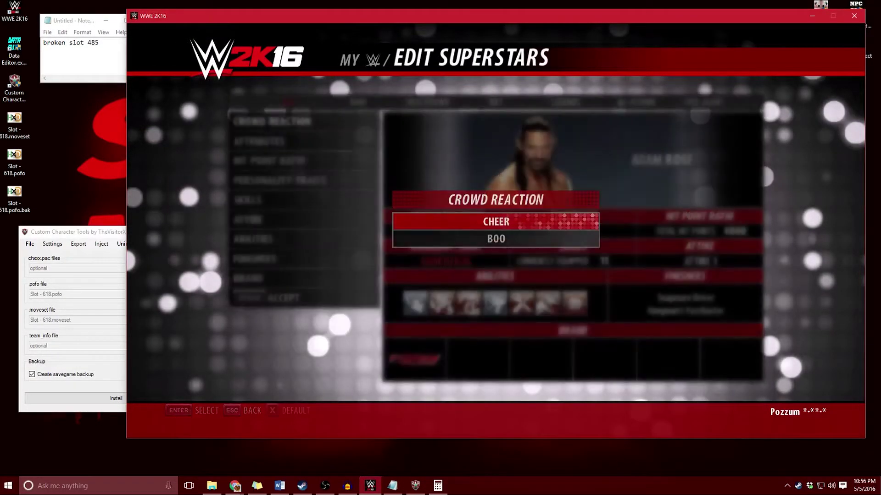
key("Return")
key("space")
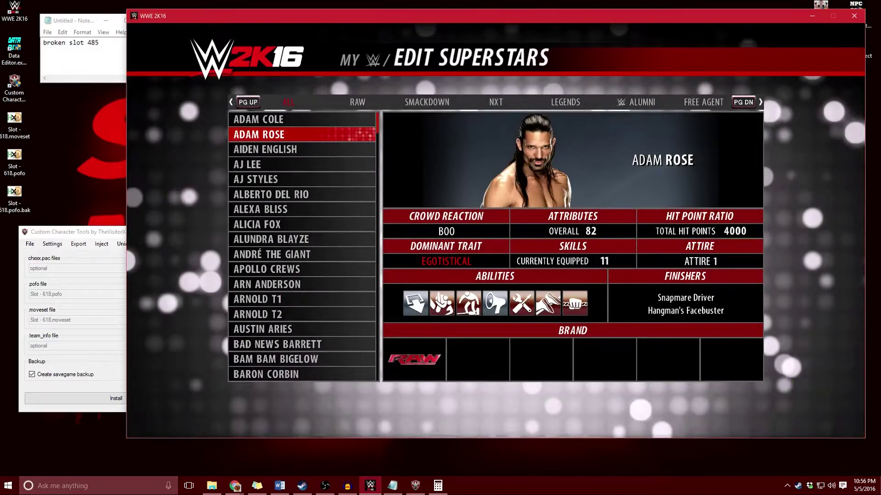
key("Escape")
key("Right")
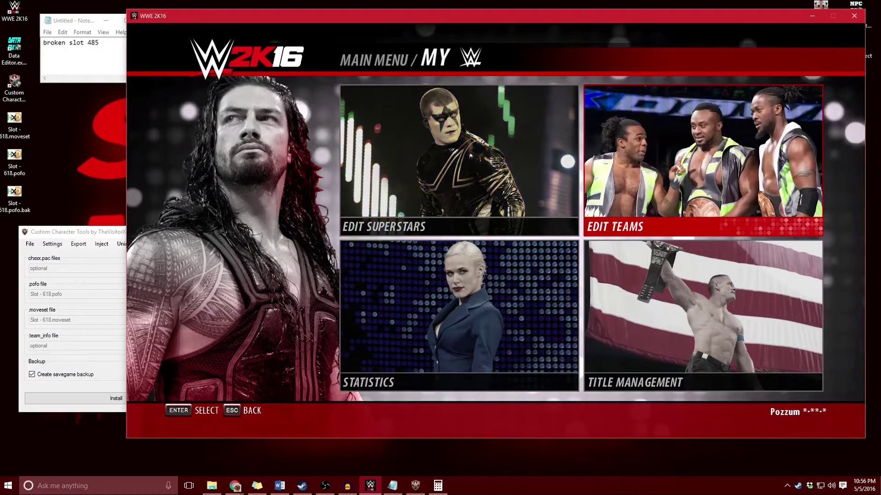
key("Escape")
Open a One on One match of the Normal type from the game's Play mode
key("Left")
key("Left")
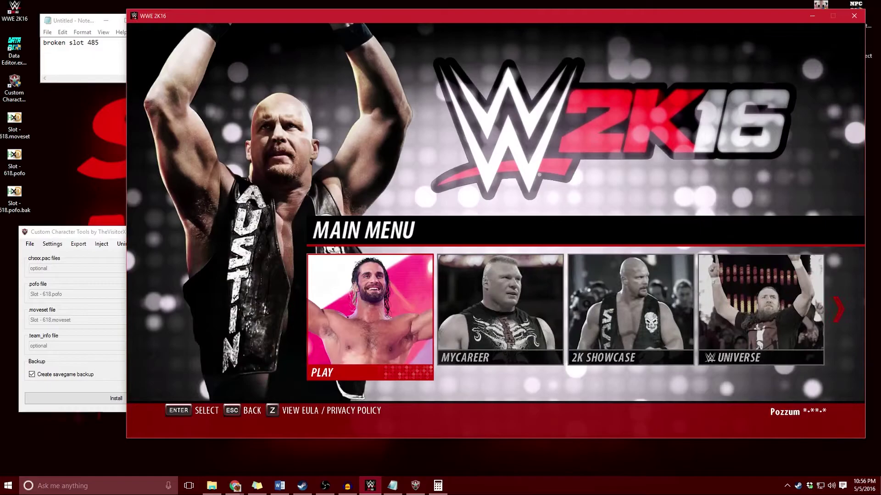
key("Return")
key("Return")
Set up Tommy Dreamer against Seth Rollins, both computer-controlled, decline a manager for Rollins and start the match
key("Return")
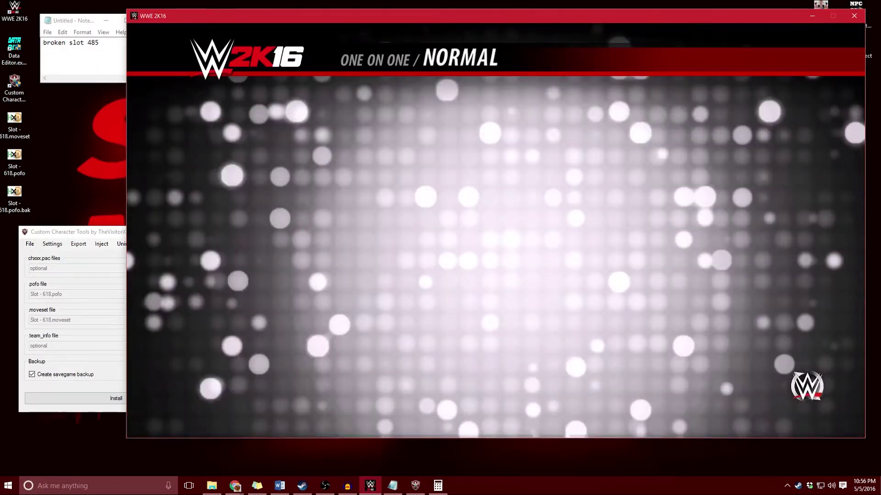
key("Down")
key("Return")
key("Up")
key("Up")
key("Up")
key("Up")
key("Up")
key("Down")
key("Down")
key("Down")
key("Return")
key("Return")
key("Return")
key("Return")
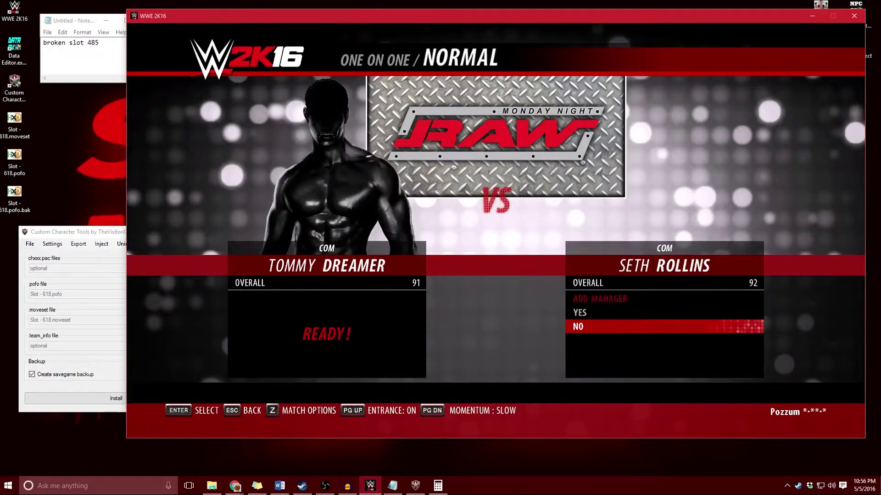
key("Return")
key("Return")
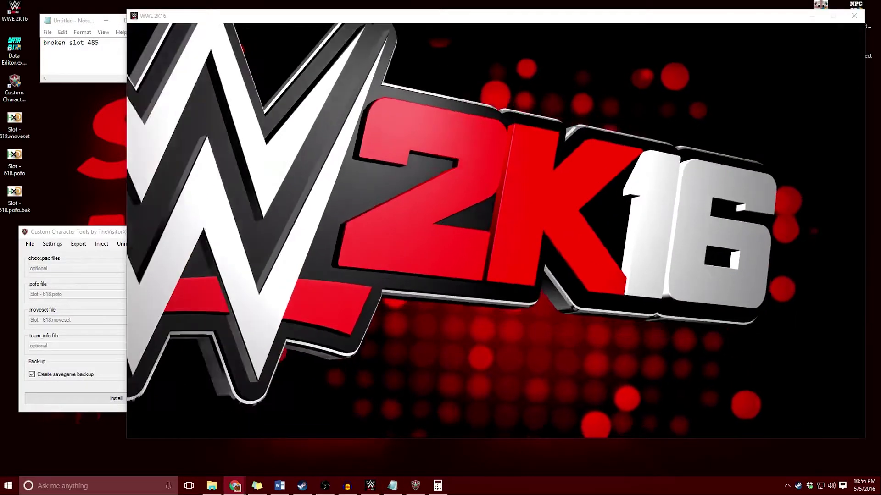
mouse_move(880, 78)
left_mouse_down()
mouse_move(642, 26)
mouse_move(880, 78)
left_mouse_up()
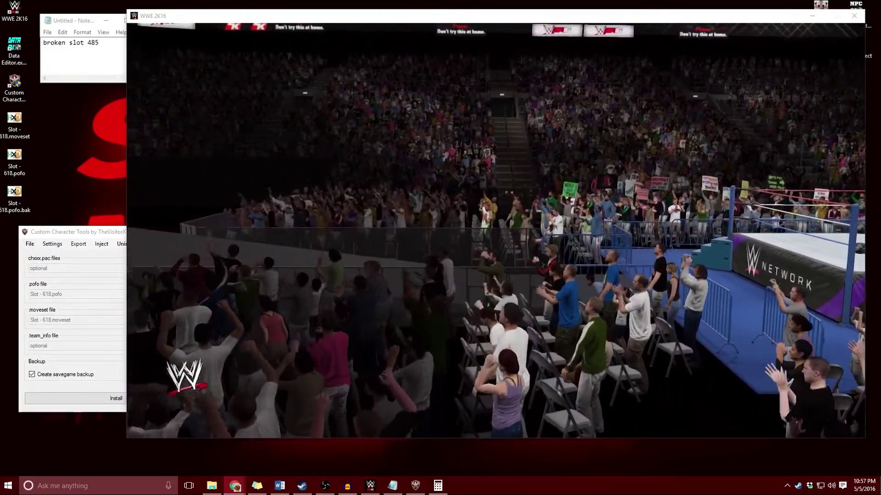
key("alt+Tab")
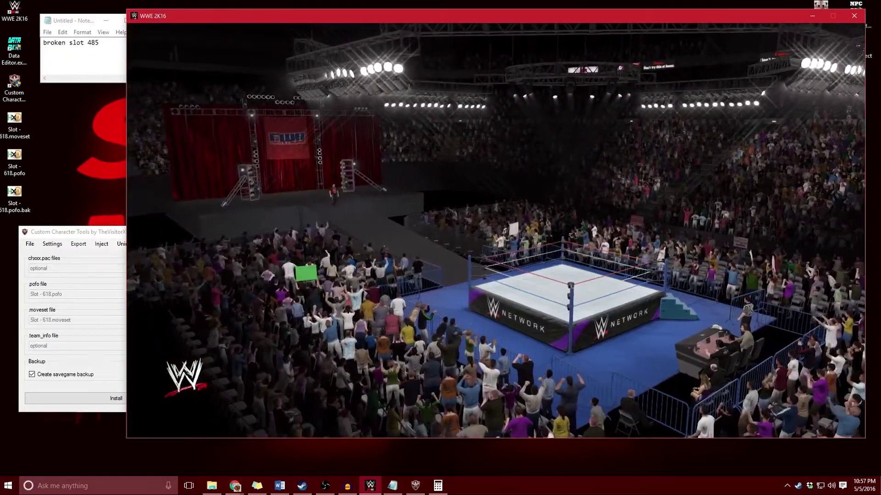
Bring the WWE 2K16 Files spreadsheet into view, examine the superstar slots between 485 and 401, and move it away again
key("alt+Tab")
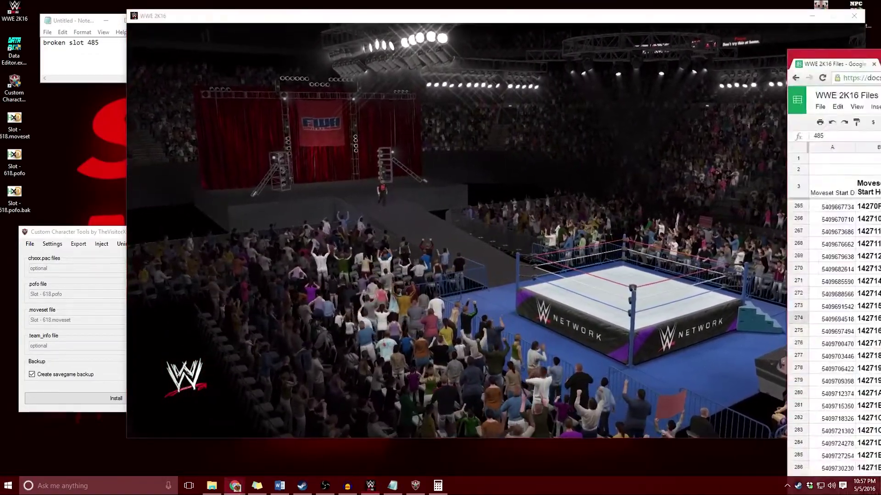
left_click_drag(880, 54, 569, 1)
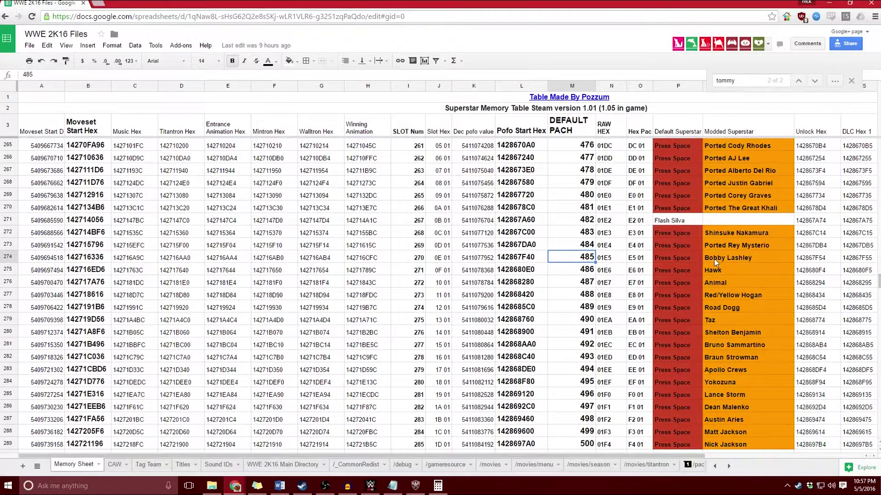
scroll(685, 266, "up", 4)
scroll(685, 266, "up", 16)
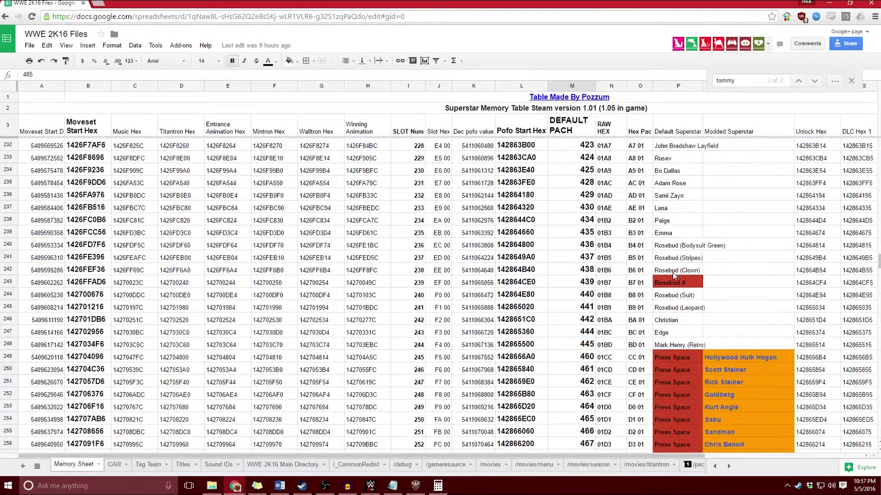
scroll(606, 226, "up", 3)
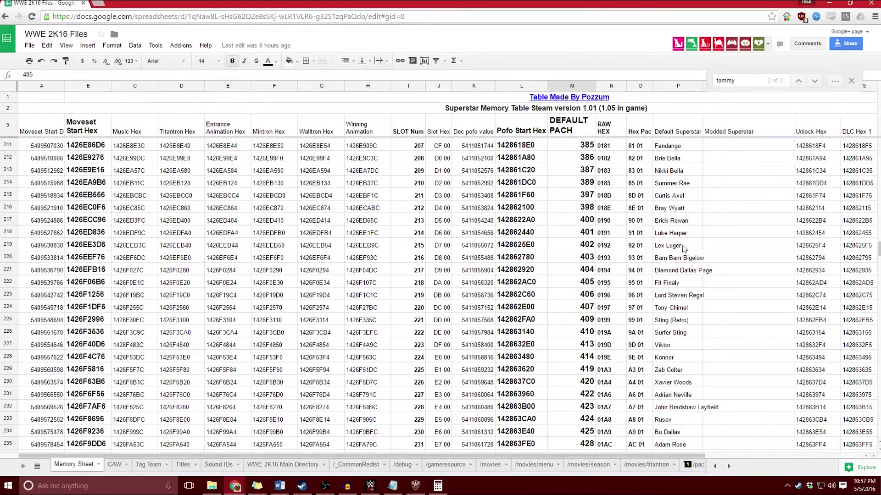
scroll(642, 236, "down", 4)
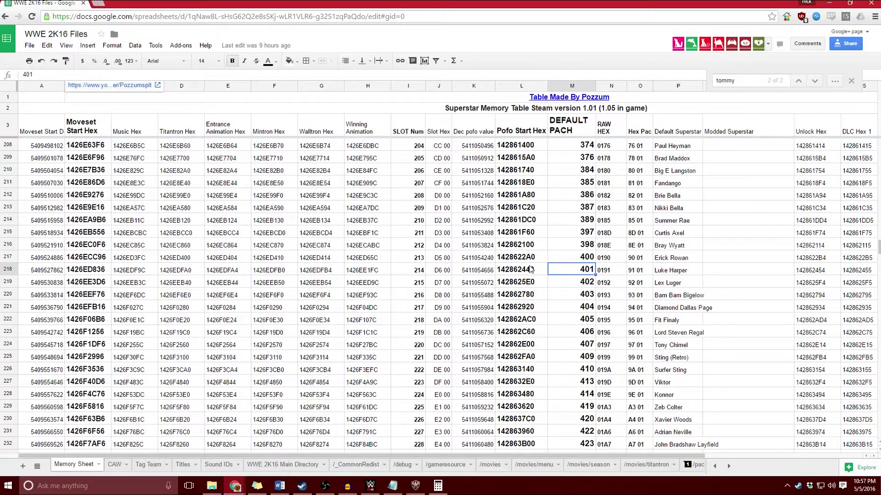
left_click_drag(413, 2, 880, 69)
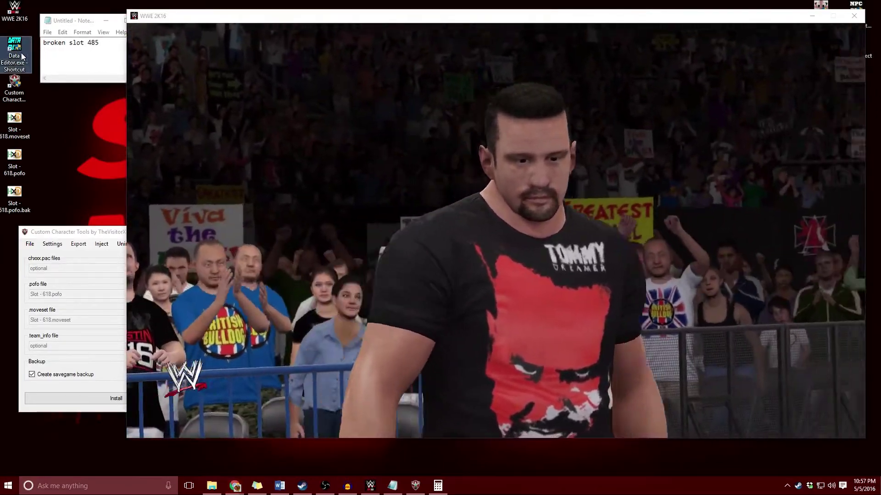
Open the Data Editor 2k16 program folder through the file location in its desktop shortcut's properties
left_click(22, 56)
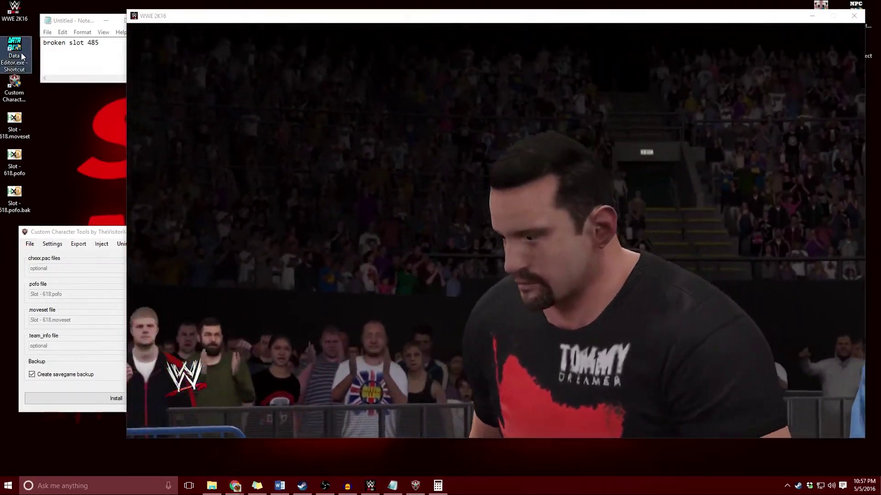
right_click(22, 56)
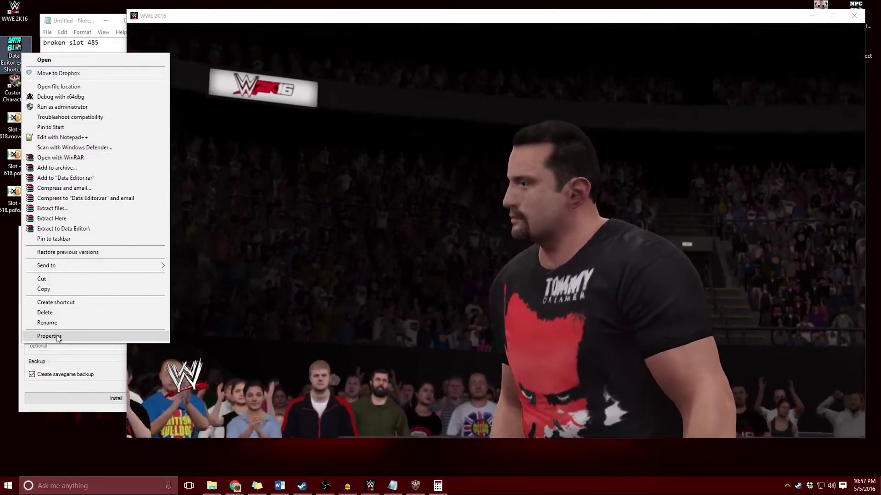
left_click(51, 336)
left_click(69, 222)
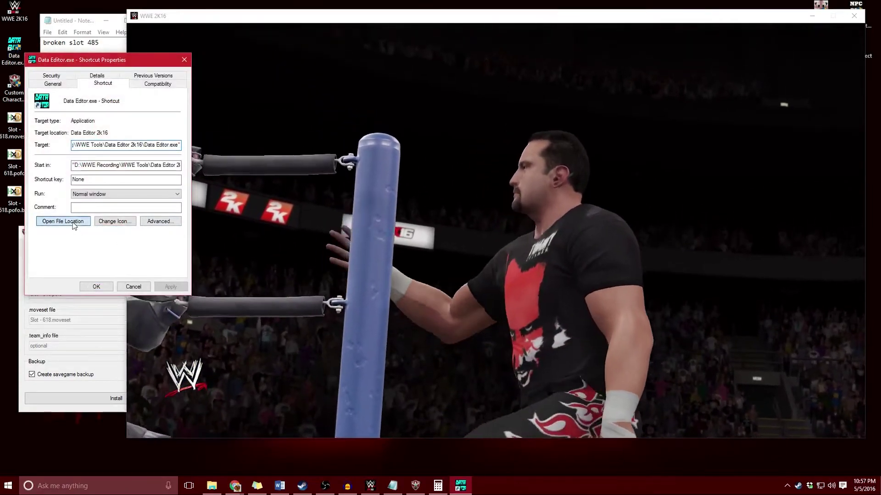
left_click(256, 345)
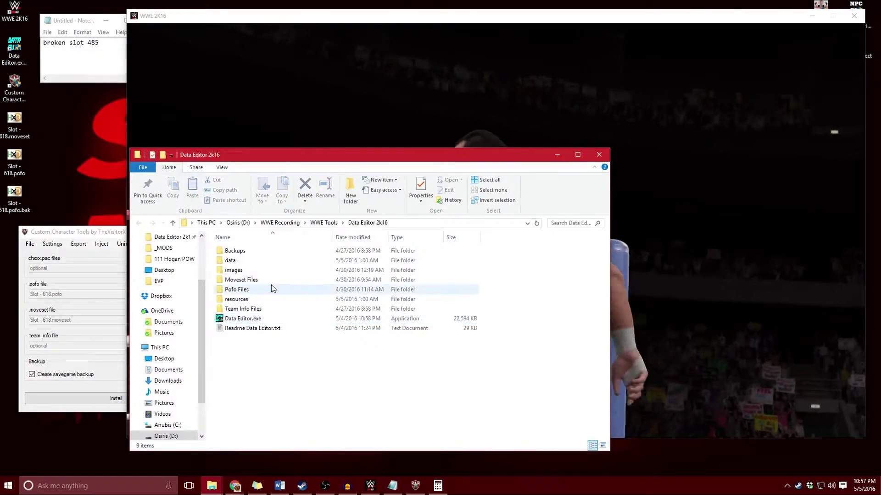
Open the Templates folder inside Pofo Files and move the folder window higher on the desktop
double_click(246, 288)
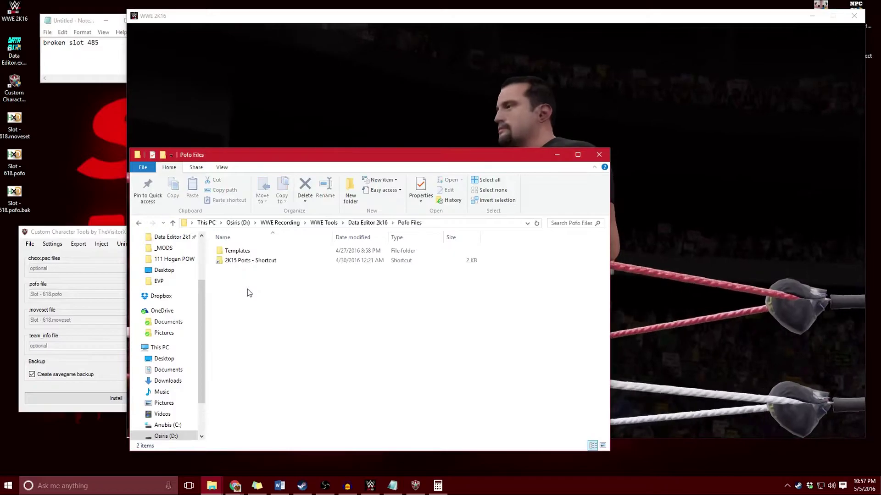
double_click(252, 256)
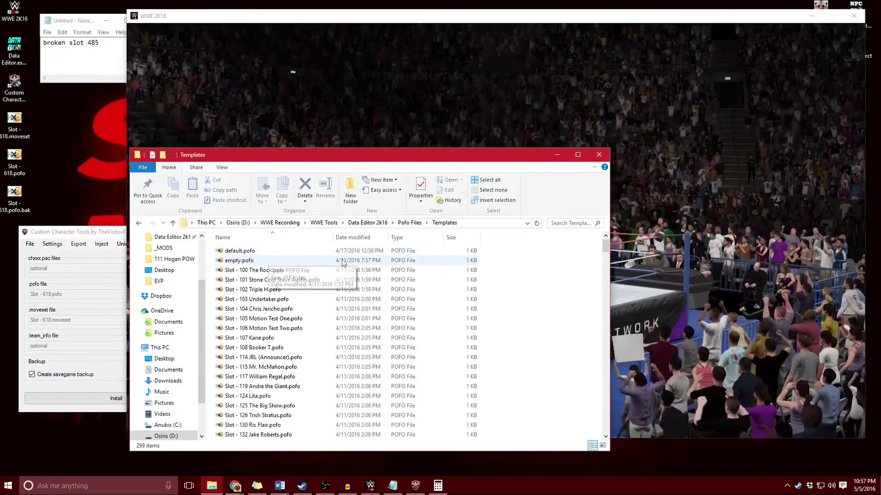
left_click_drag(293, 154, 254, 55)
Find and select the Slot - 401 Luke Harper.pofo template
scroll(225, 229, "down", 20)
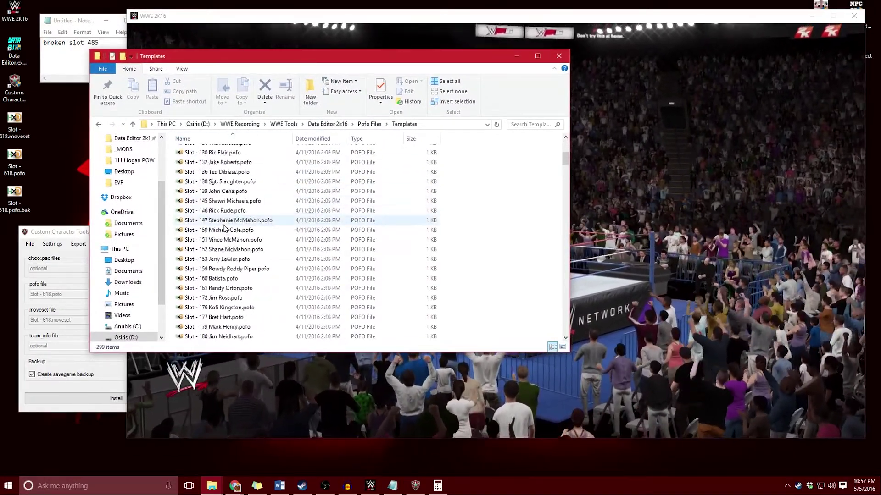
scroll(225, 237, "down", 10)
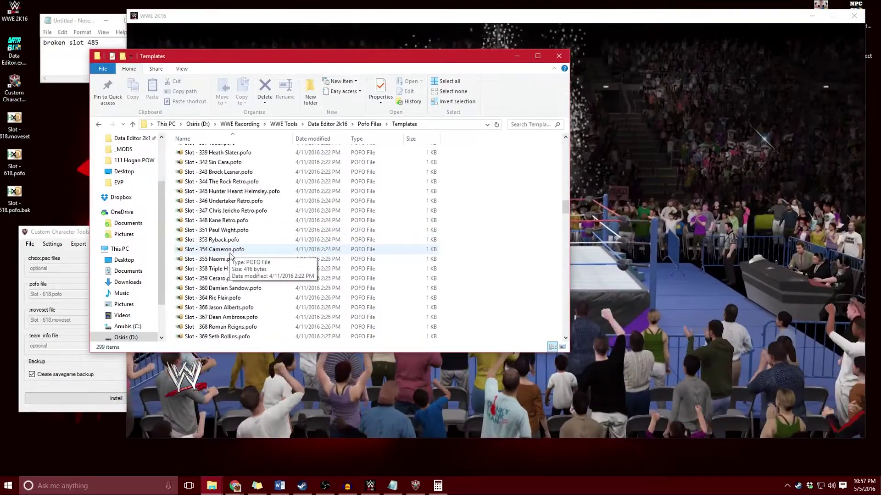
scroll(229, 251, "down", 12)
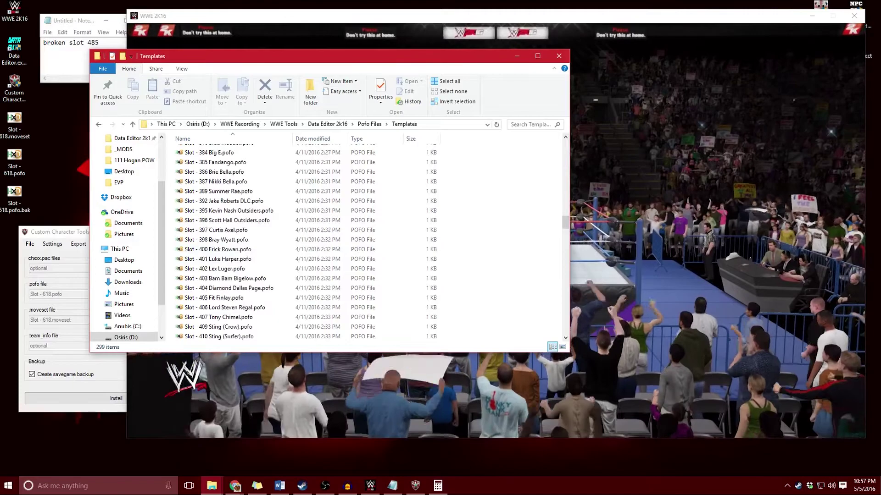
scroll(230, 248, "down", 1)
left_click(230, 230)
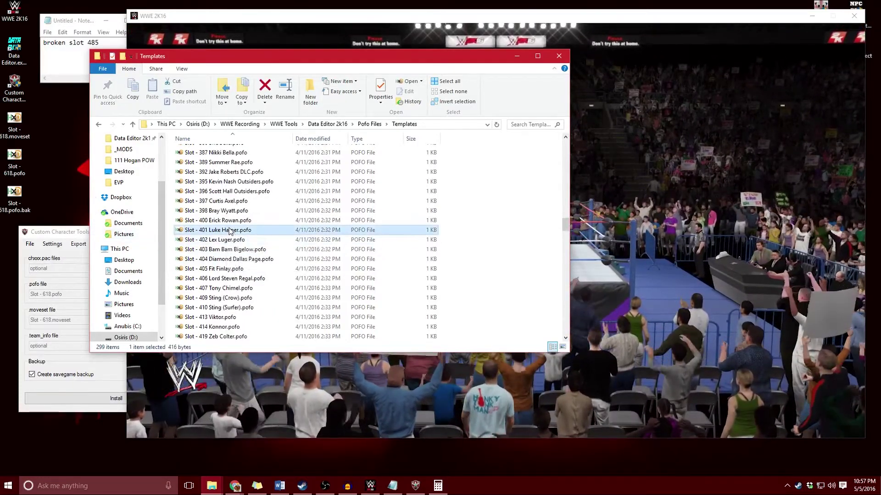
Return to the Data Editor 2k16 folder and open the Templates folder inside Moveset Files
left_click(325, 124)
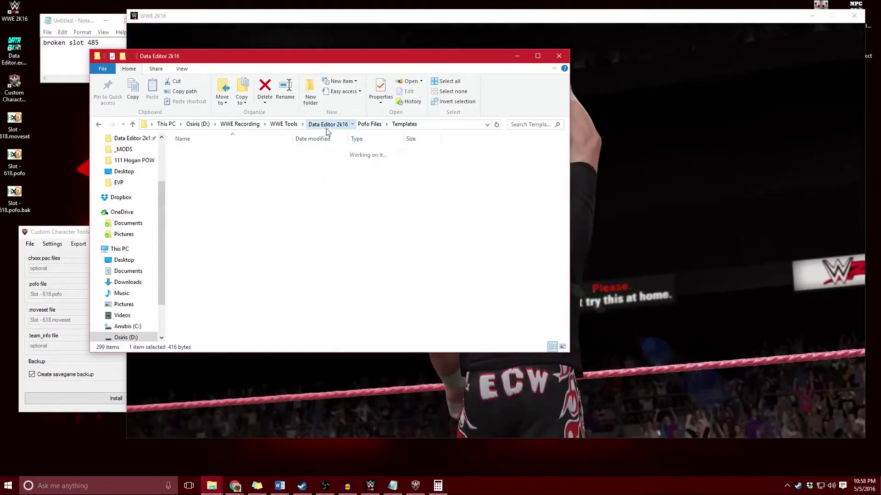
double_click(223, 185)
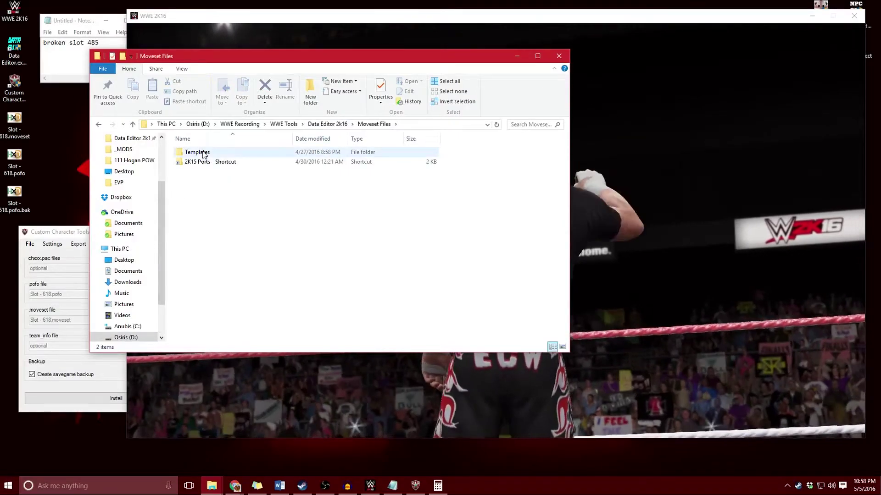
double_click(204, 153)
Find and select the Slot - 401 Luke Harper.moveset template, examine the neighbouring slots, and switch back to the desktop
scroll(229, 216, "down", 8)
scroll(230, 220, "down", 7)
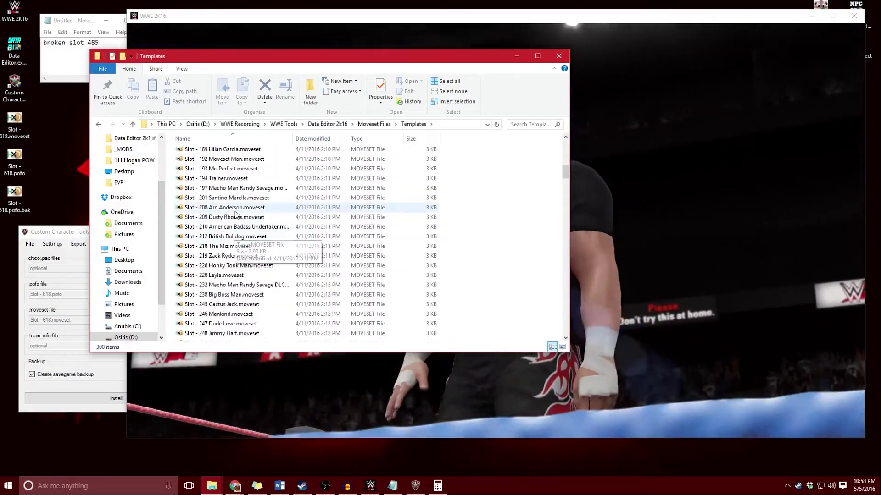
left_click(228, 199)
scroll(231, 232, "down", 9)
scroll(231, 232, "down", 20)
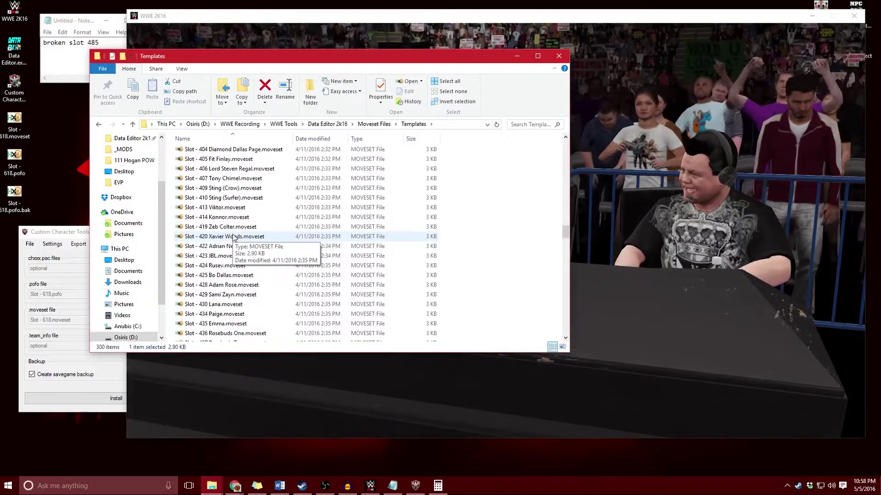
scroll(235, 236, "up", 1)
left_click(225, 150)
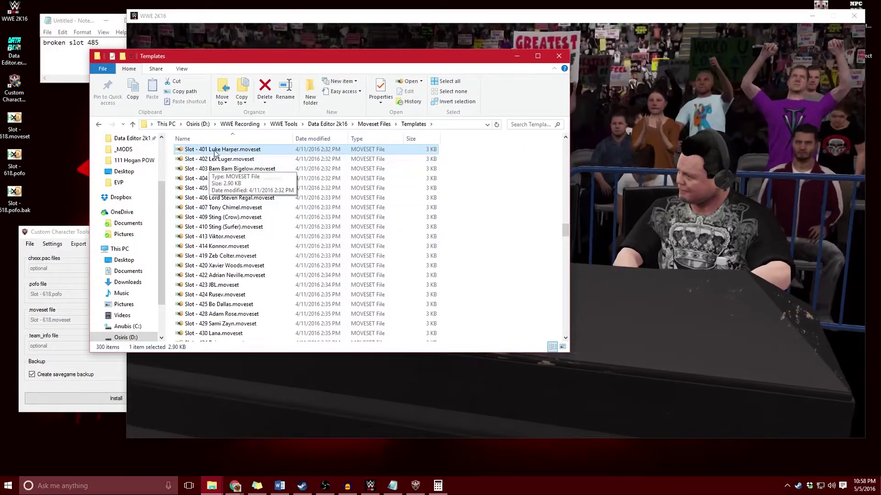
scroll(214, 153, "up", 2)
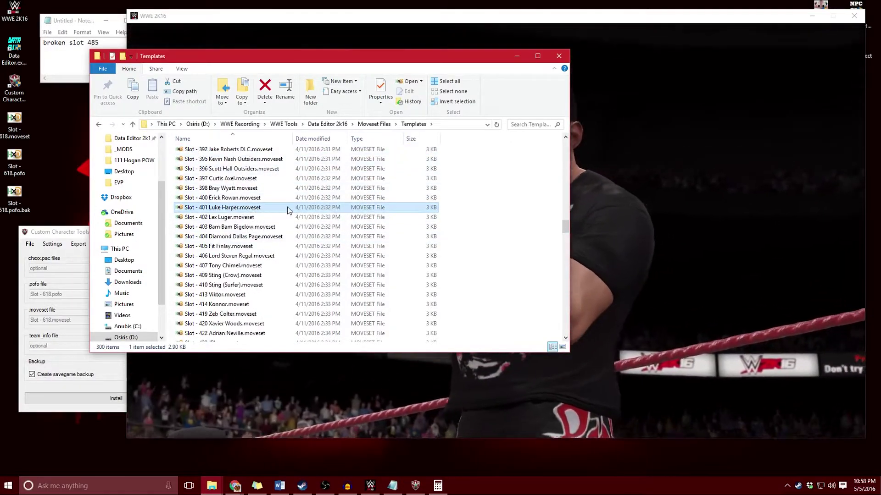
scroll(294, 204, "up", 1)
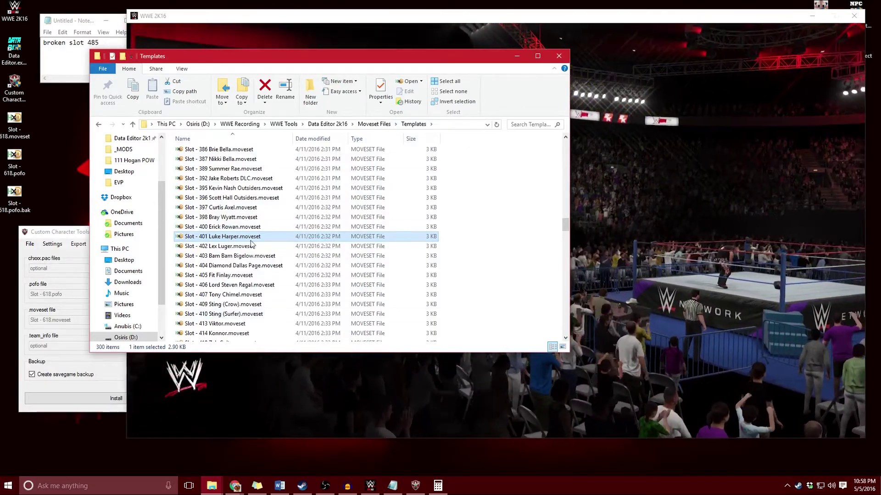
scroll(284, 239, "up", 5)
left_click(20, 59)
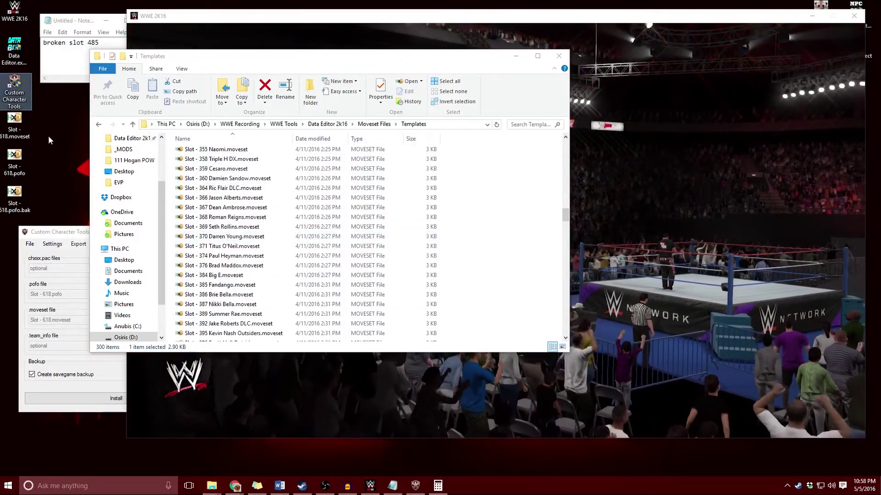